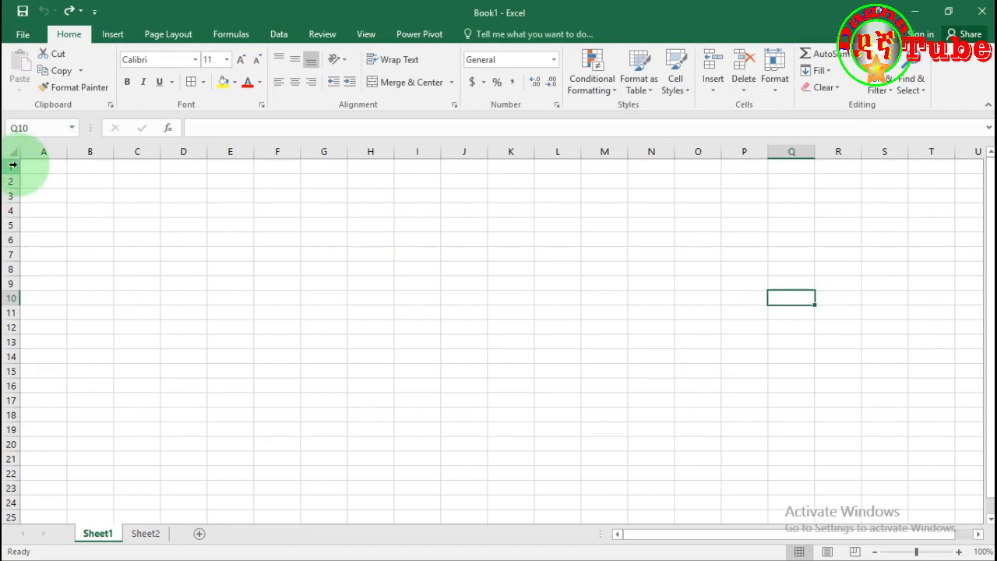
Step: Apply all borders to the range A1:R20 on Sheet1
click(35, 166)
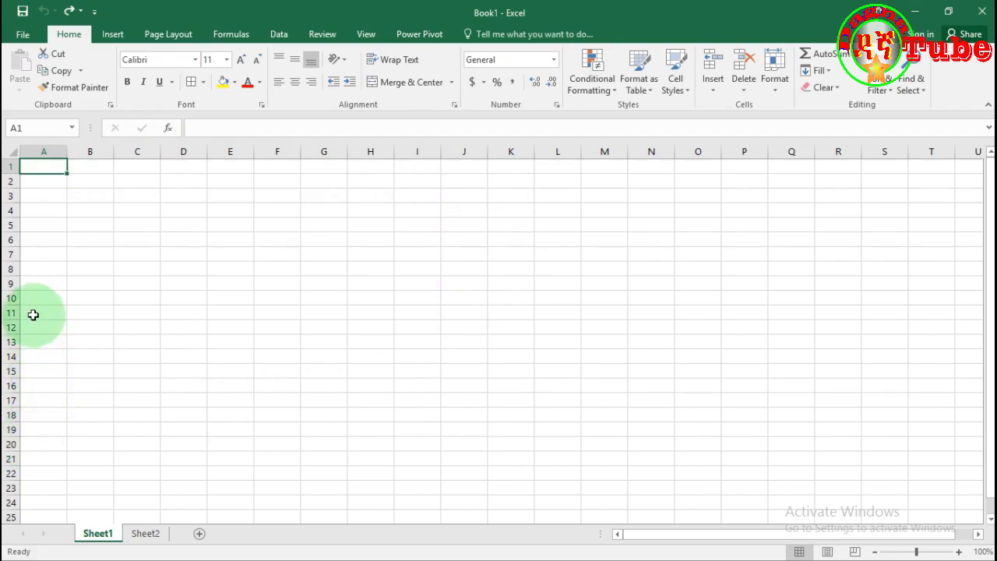
click(46, 167)
drag(45, 168, 864, 452)
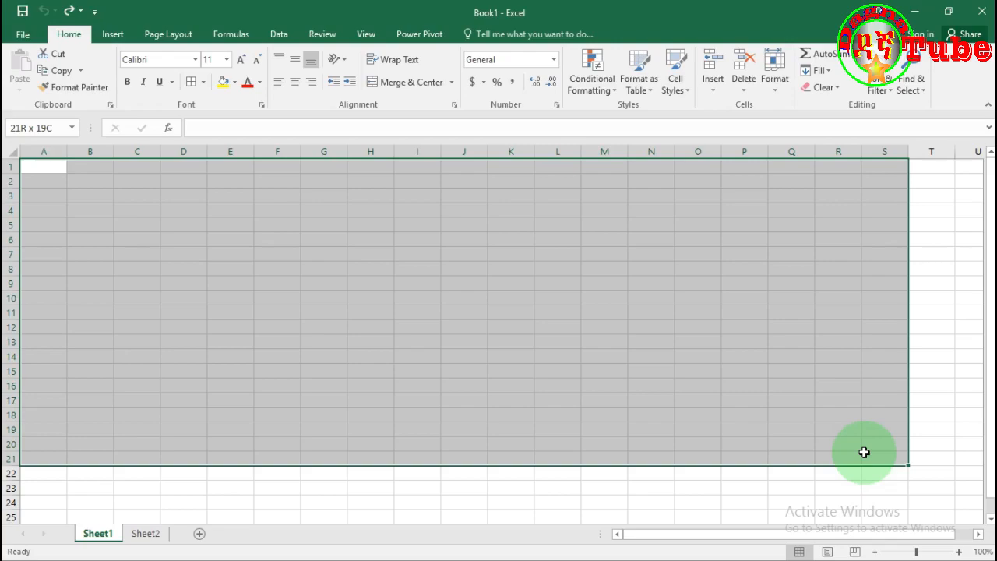
mouse_move(864, 451)
mouse_down()
mouse_move(852, 412)
mouse_move(854, 450)
mouse_up()
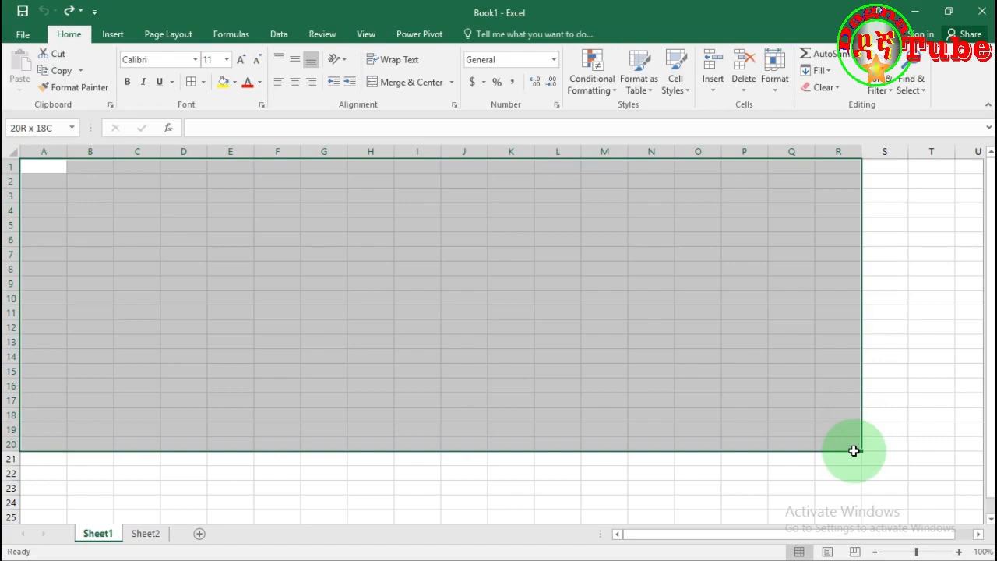
drag(853, 450, 854, 452)
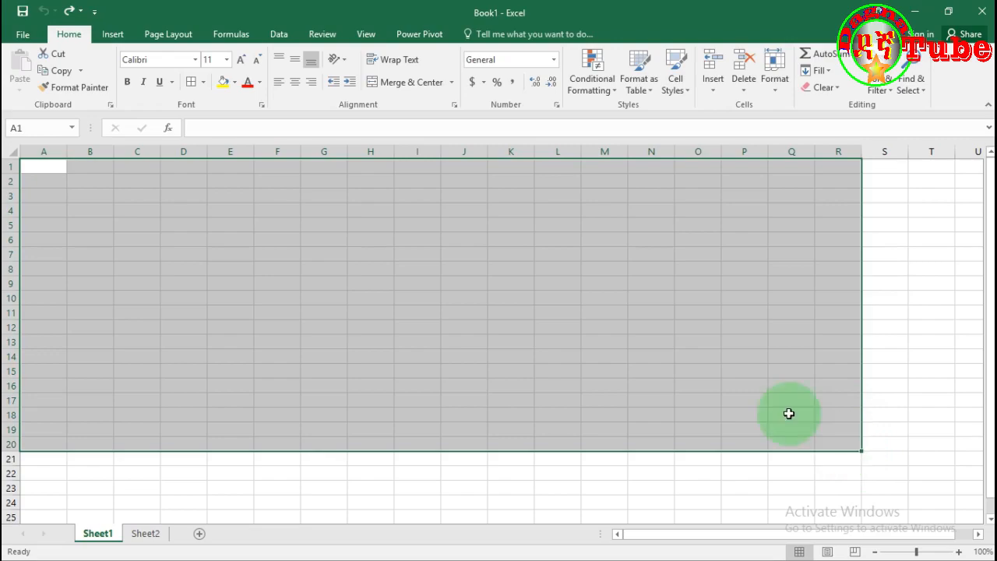
click(204, 84)
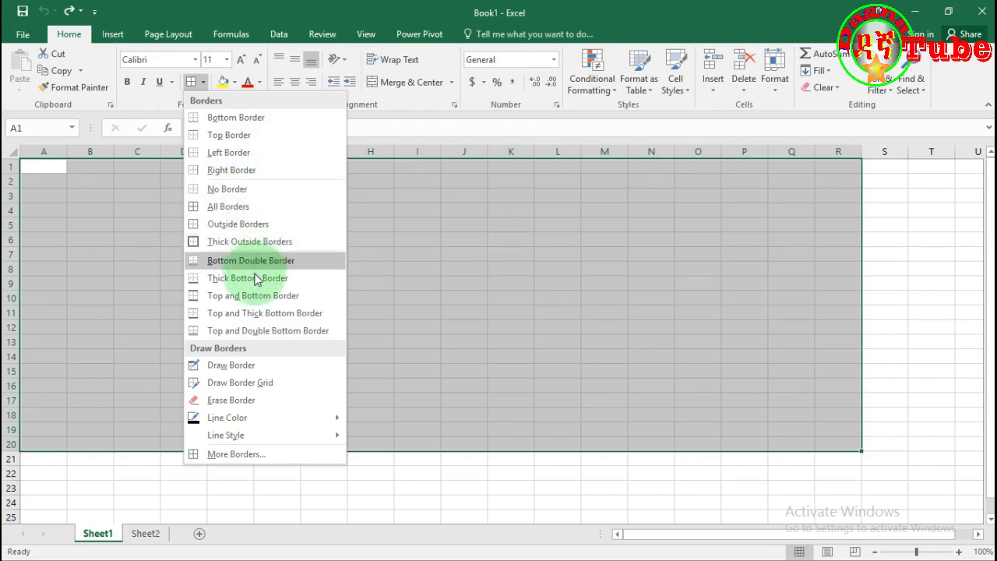
click(238, 211)
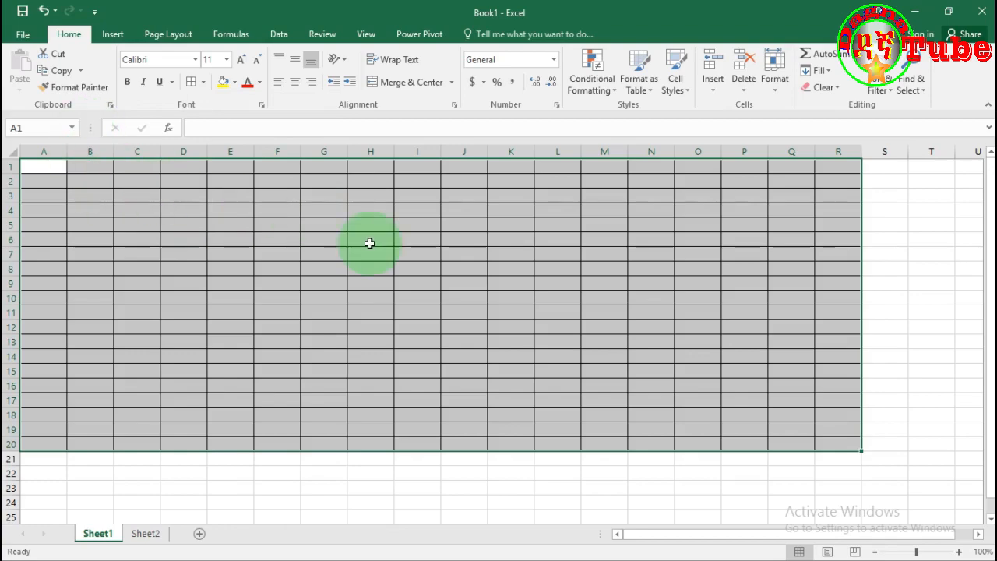
click(915, 297)
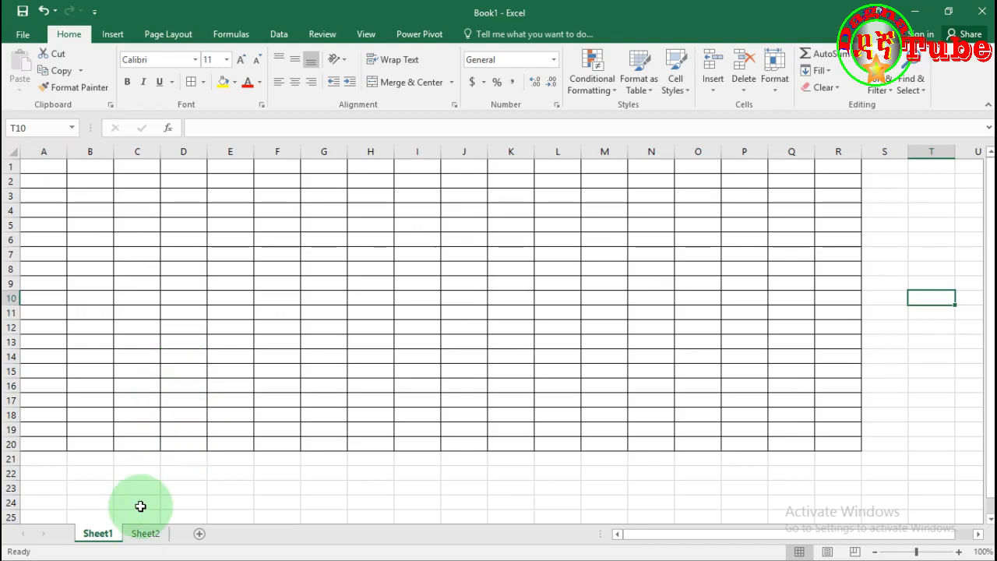
Step: Create a table over the range A1:T20 on Sheet2, with the option that the table has headers enabled
click(143, 539)
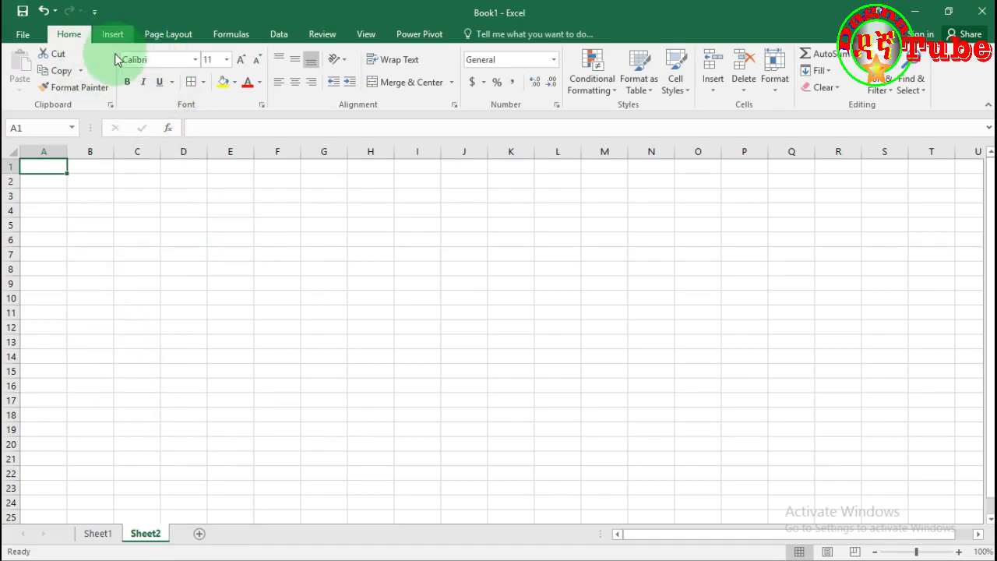
click(182, 252)
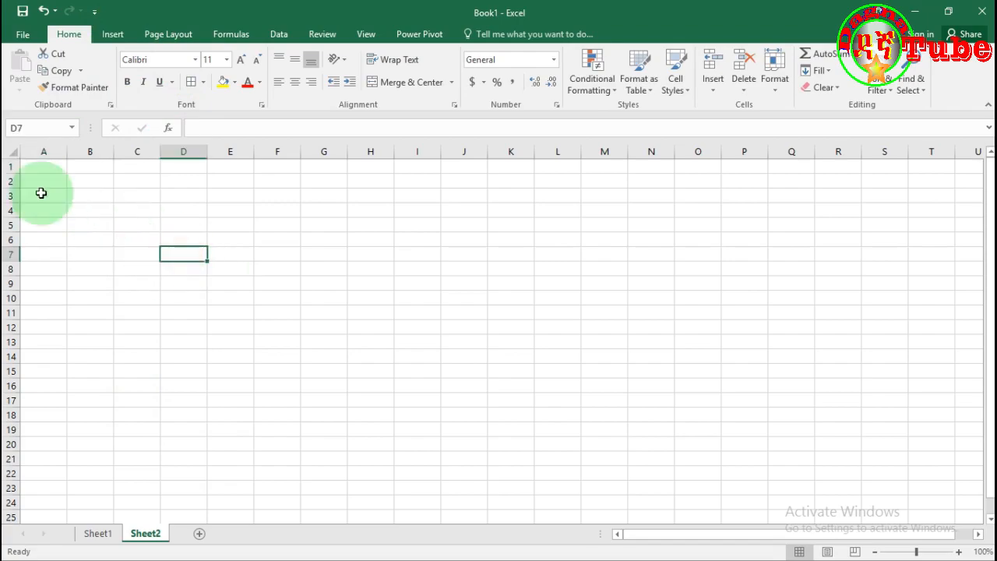
click(38, 166)
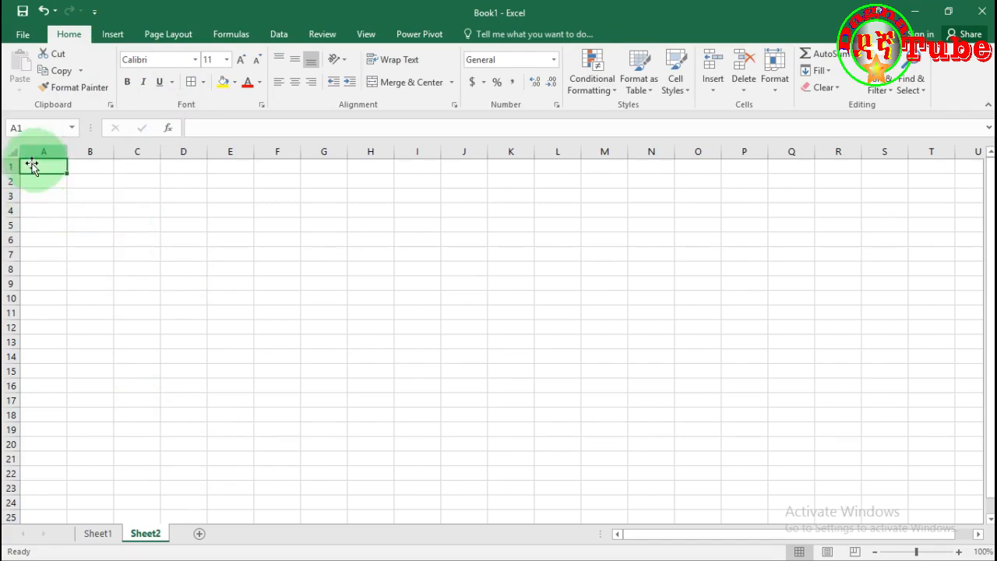
click(109, 37)
click(126, 72)
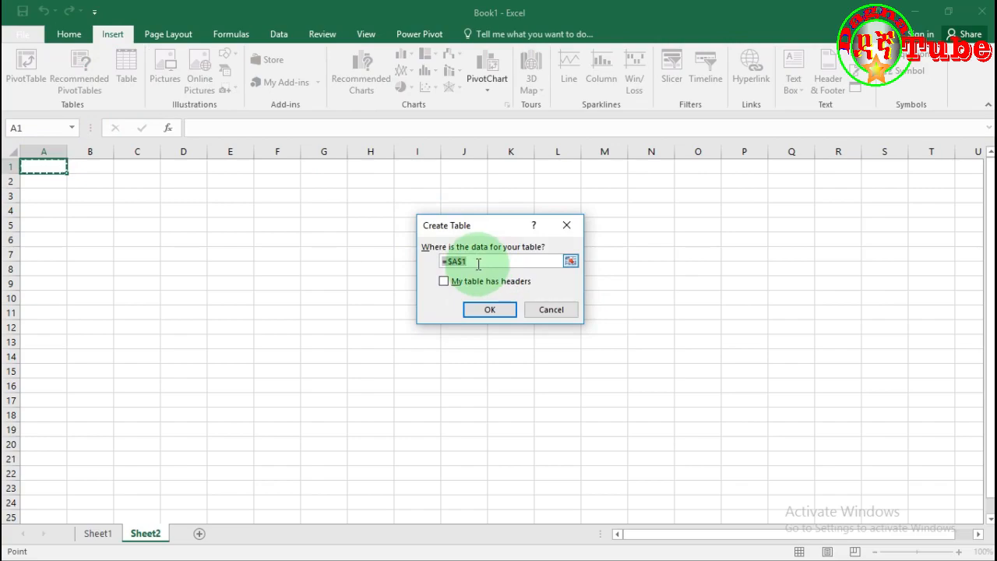
click(478, 263)
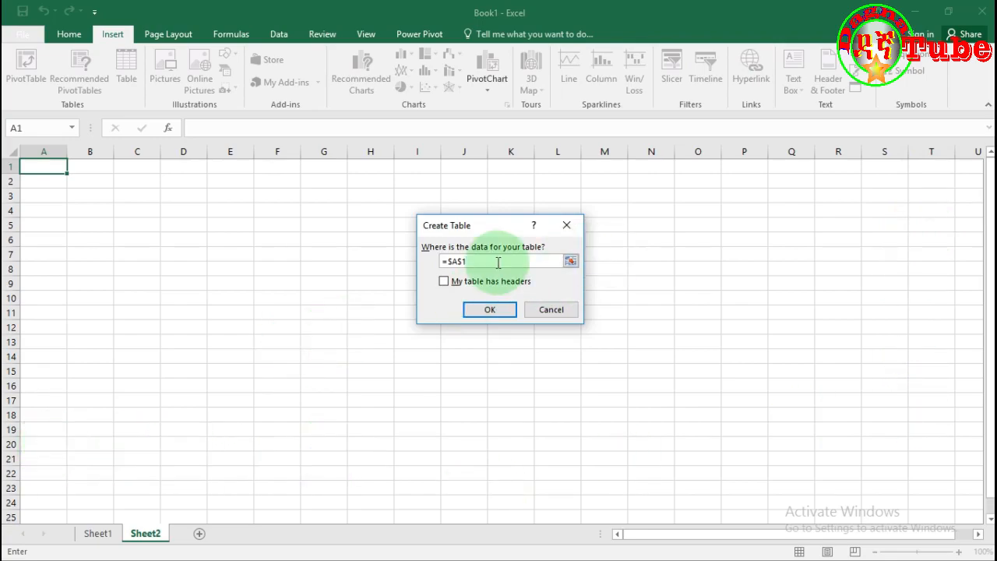
click(468, 261)
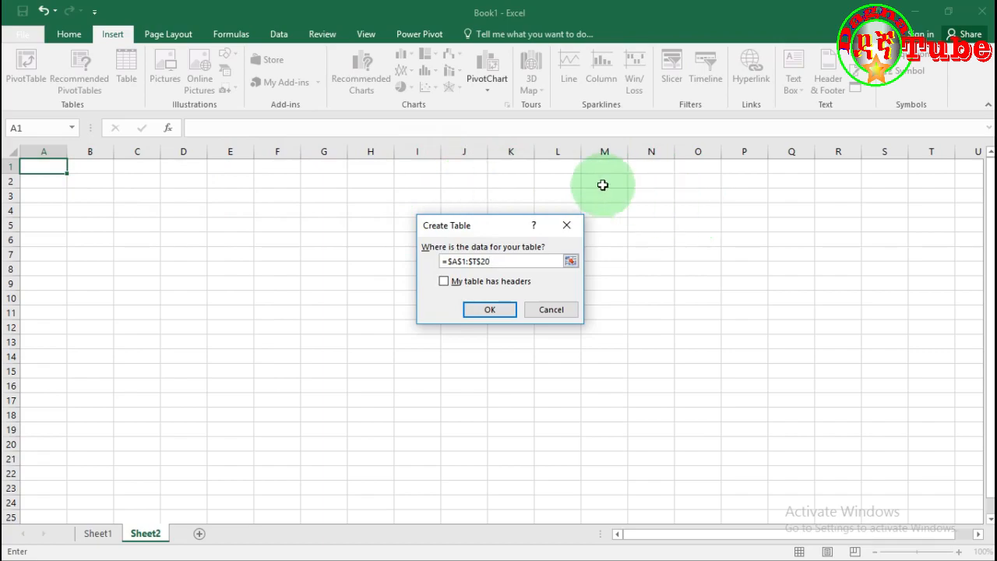
click(444, 282)
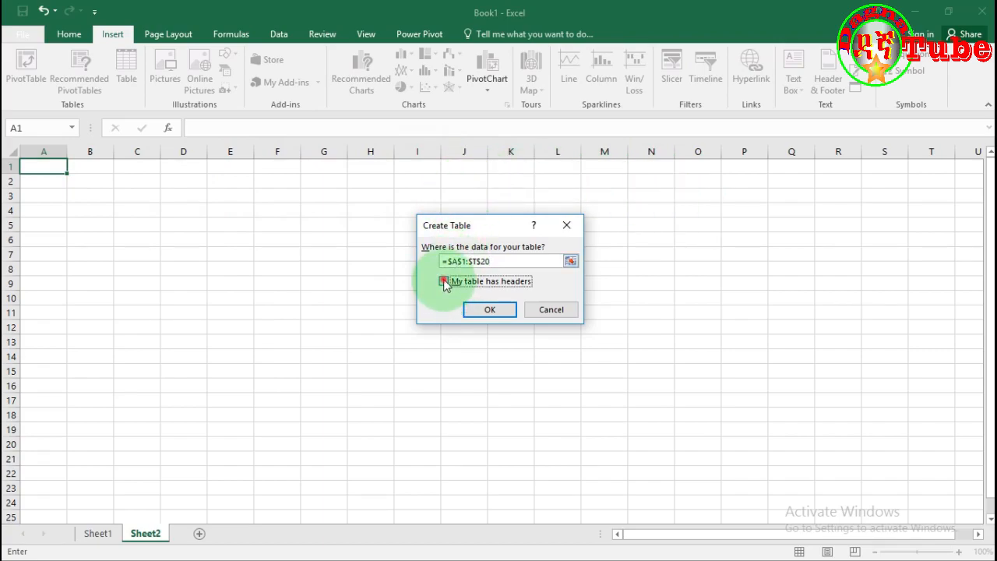
click(495, 310)
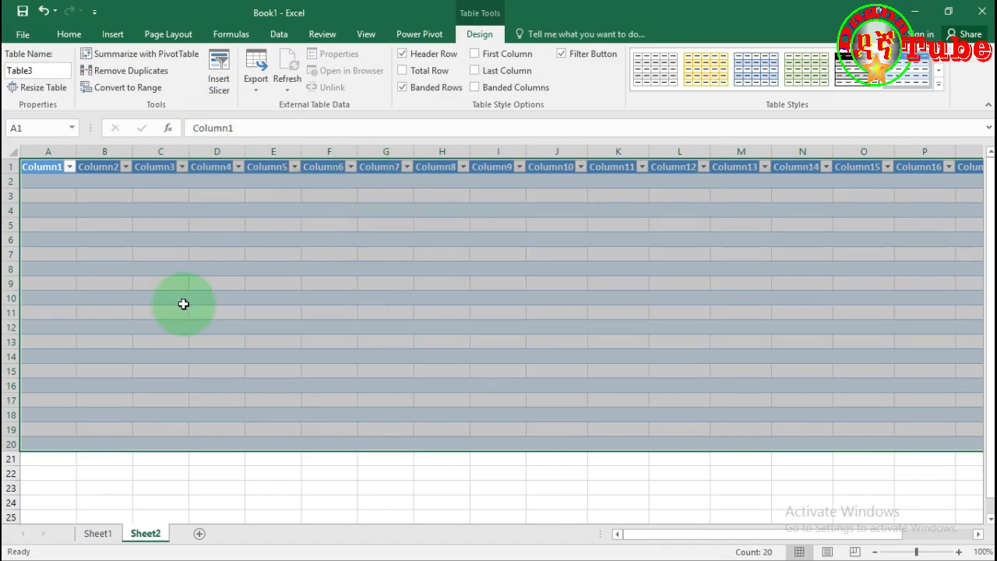
Step: Delete the entire first row of the bordered grid on Sheet1
click(99, 534)
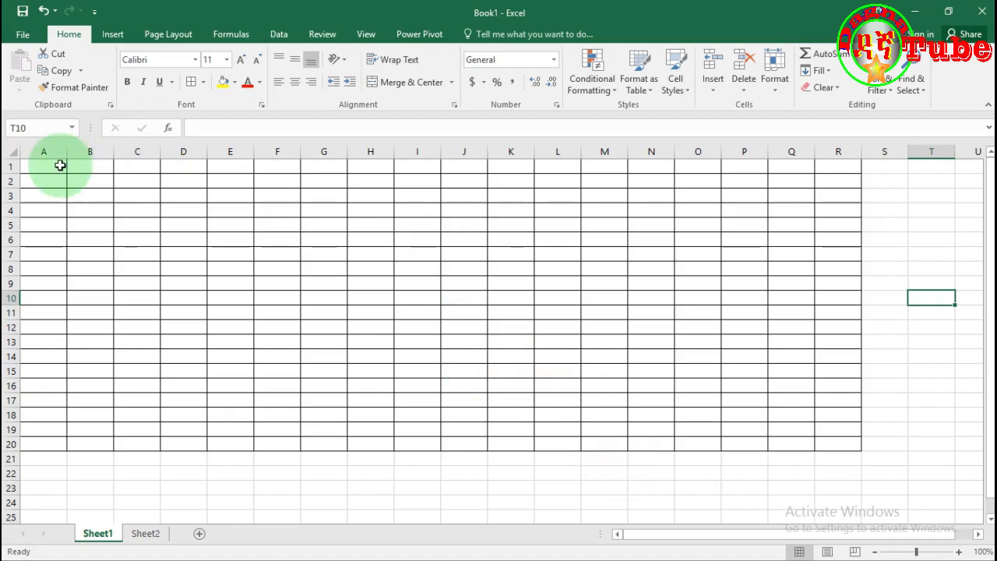
drag(43, 165, 842, 165)
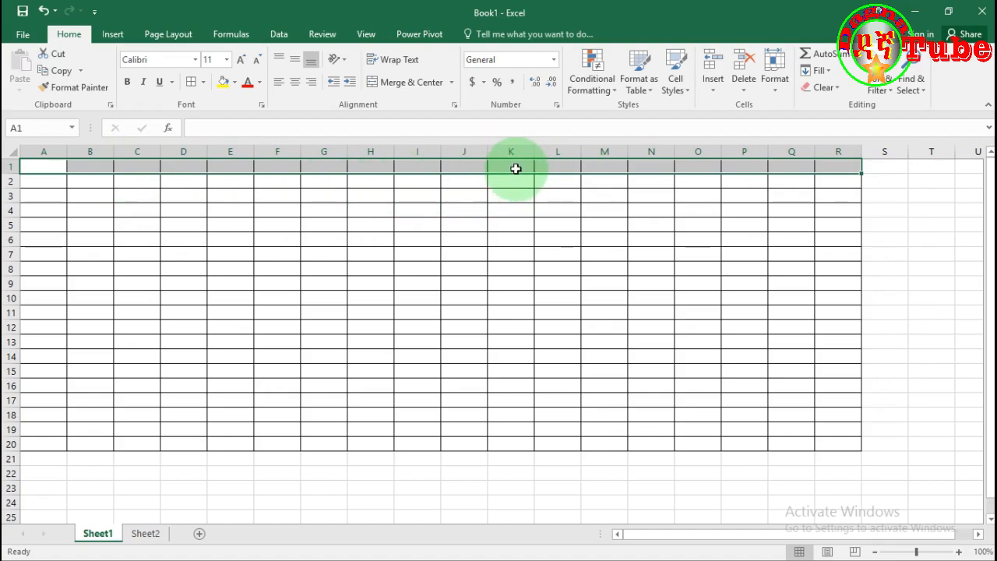
right_click(637, 167)
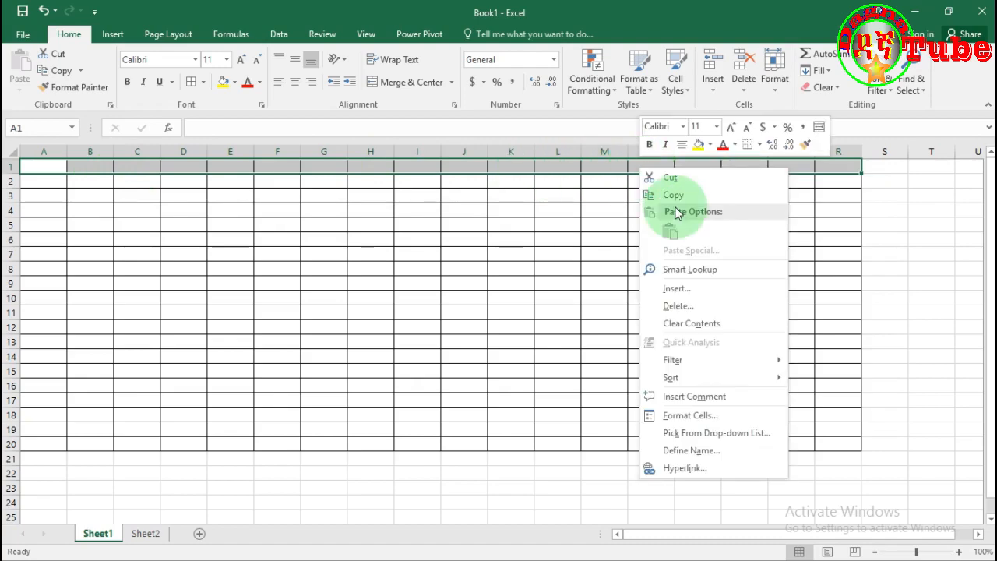
click(694, 306)
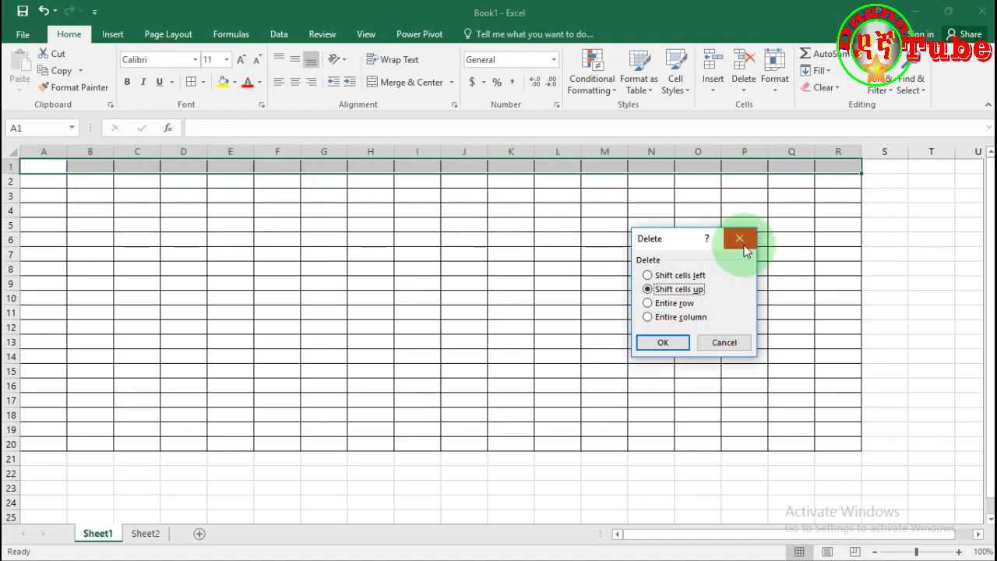
click(648, 303)
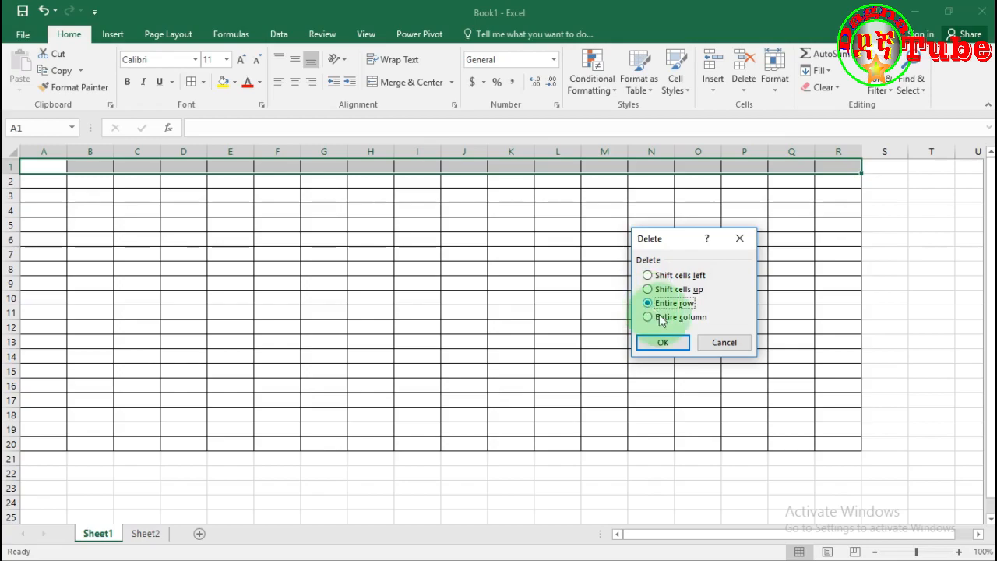
click(667, 341)
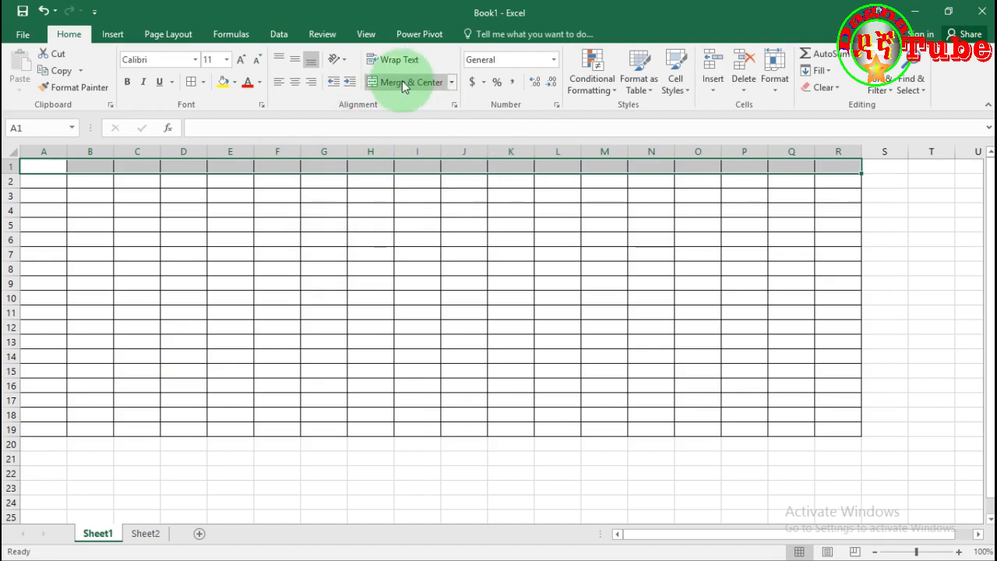
Step: Merge and center cells A1:R1 across the top of the grid
click(451, 82)
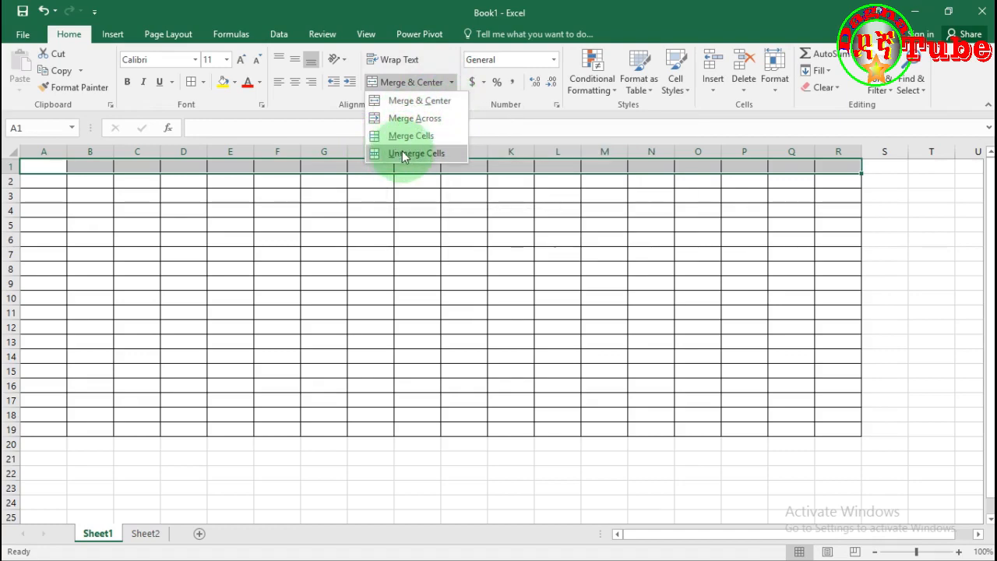
click(418, 101)
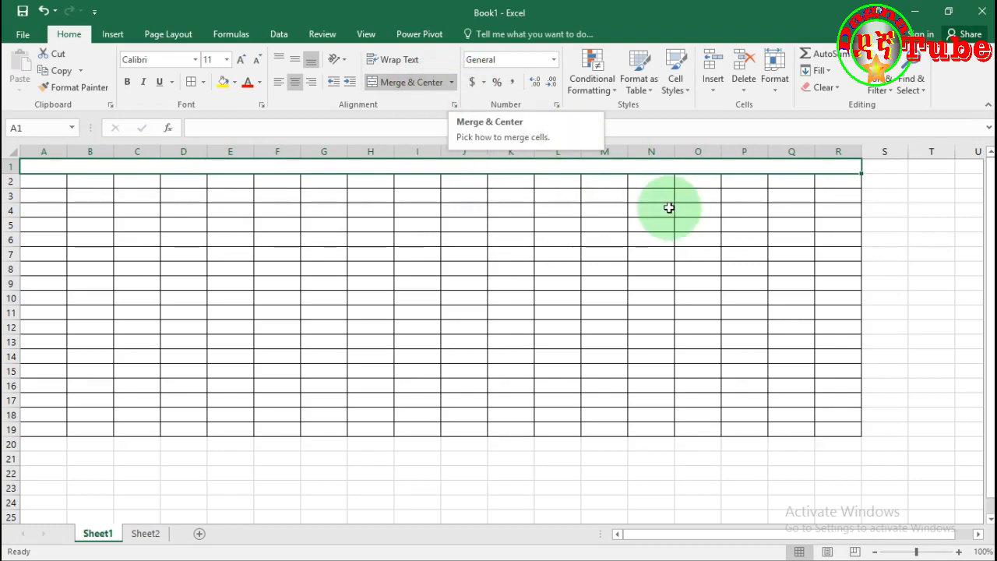
Step: Try unmerging the merged cells A1:R1 and undo the unmerge
click(451, 83)
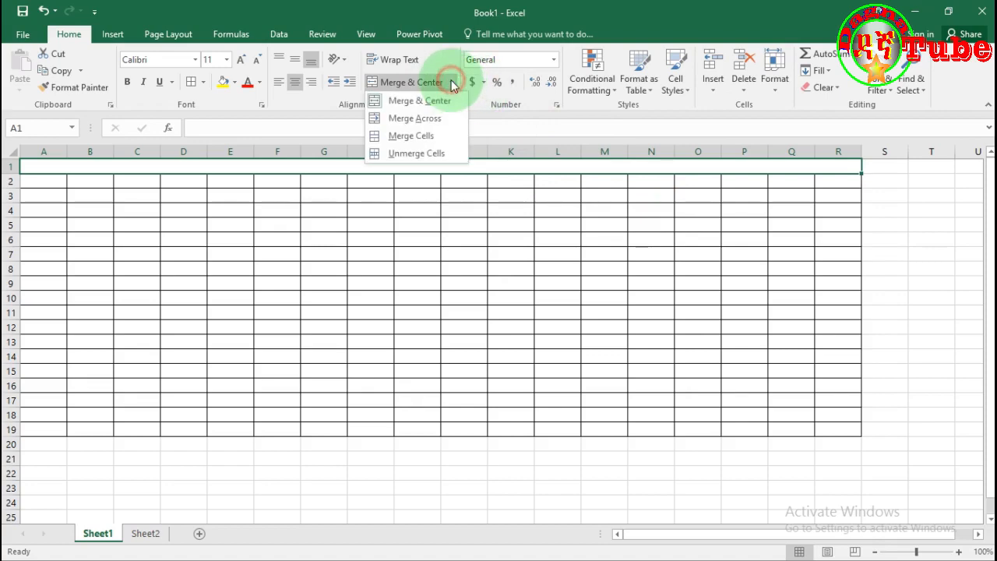
click(420, 153)
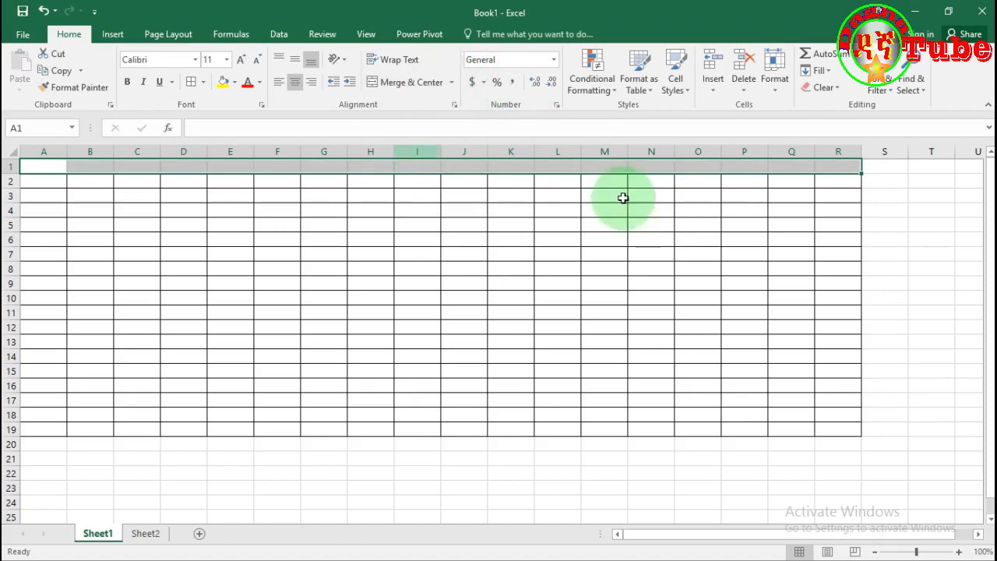
click(689, 243)
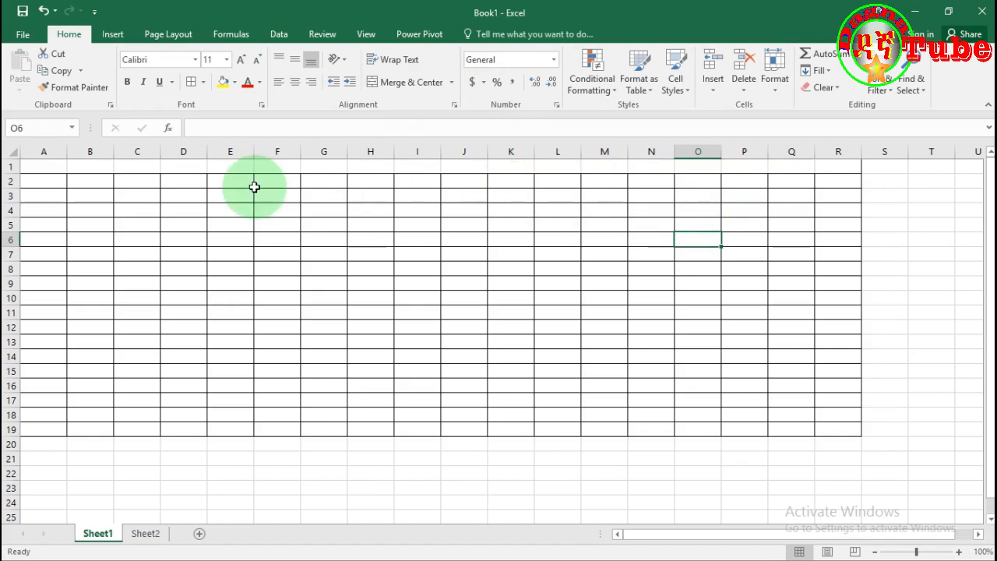
click(47, 10)
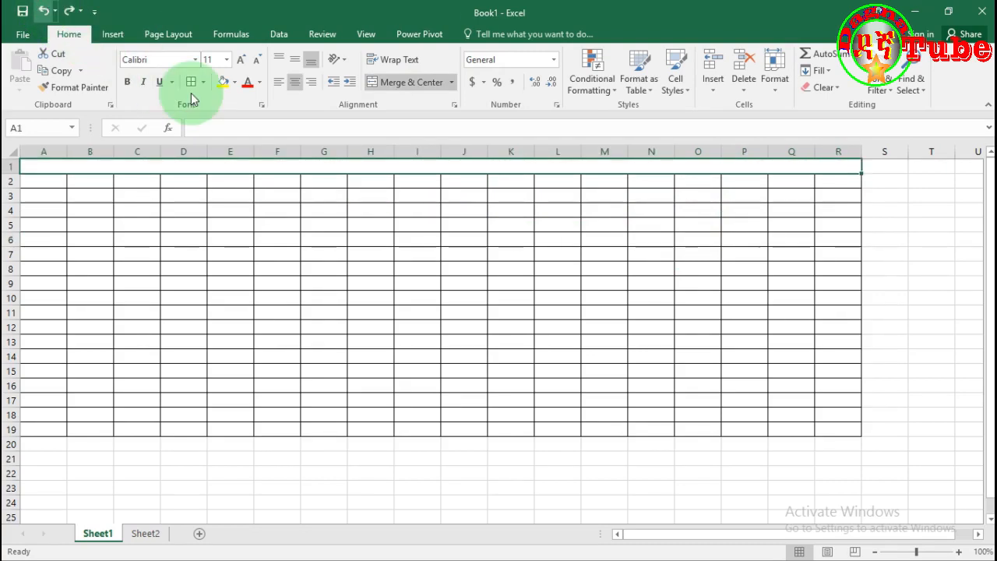
Step: Merge and center the vertical range H6:H16 and the horizontal range J10:L10
drag(369, 391, 362, 236)
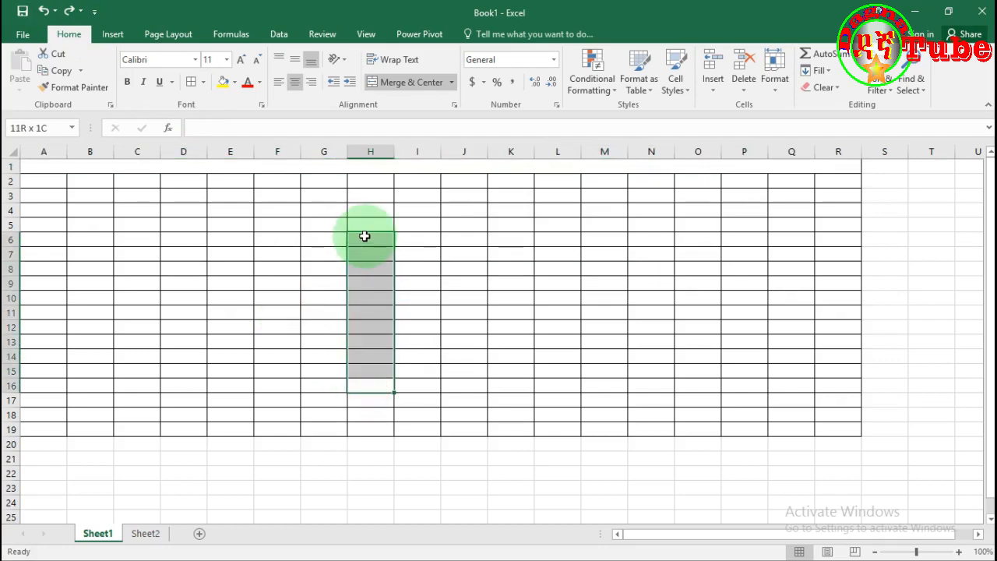
click(410, 82)
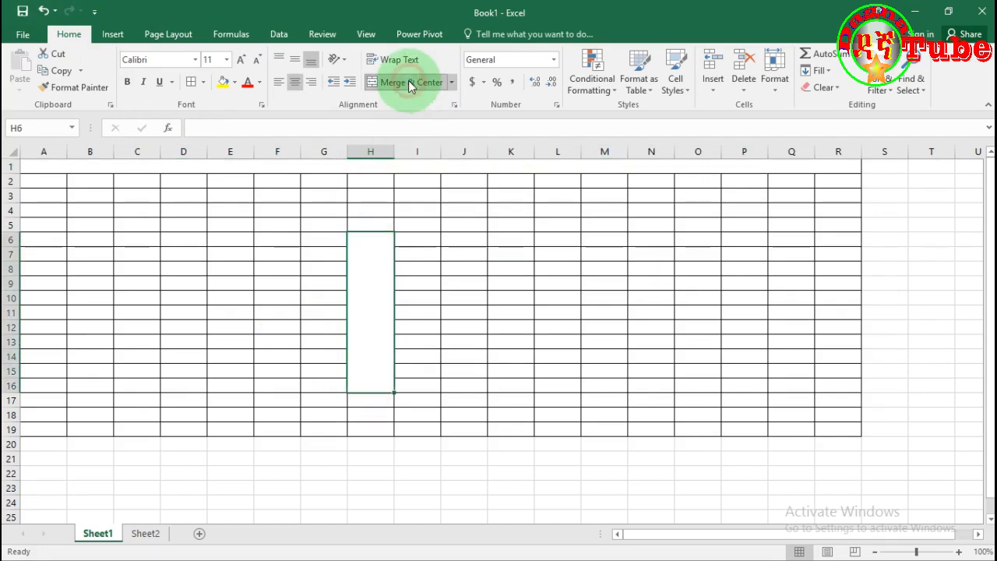
click(530, 303)
drag(572, 298, 459, 296)
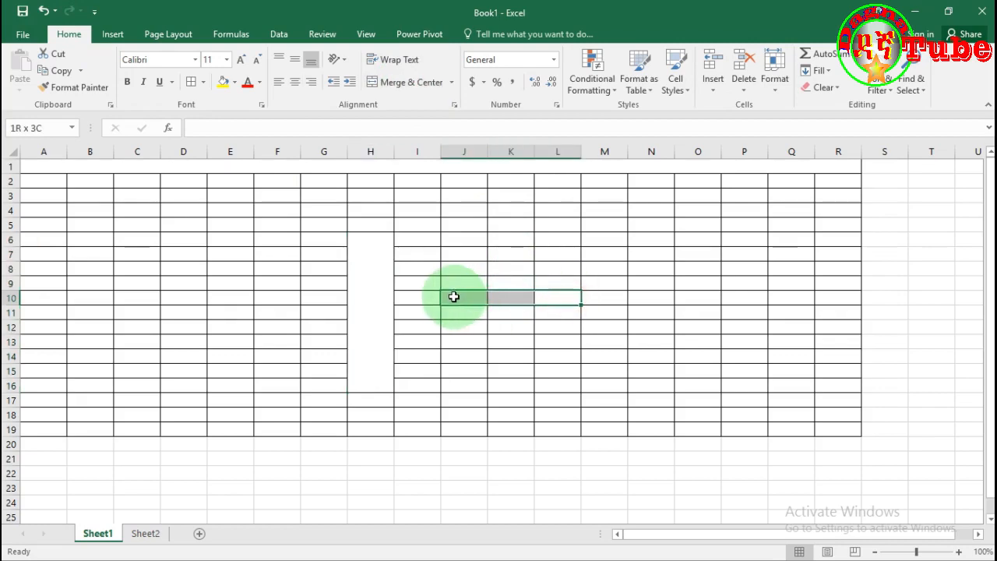
click(413, 86)
Step: Merge and center the block M13:P18 and the vertical range E8:E16
click(743, 271)
click(747, 416)
drag(748, 416, 621, 343)
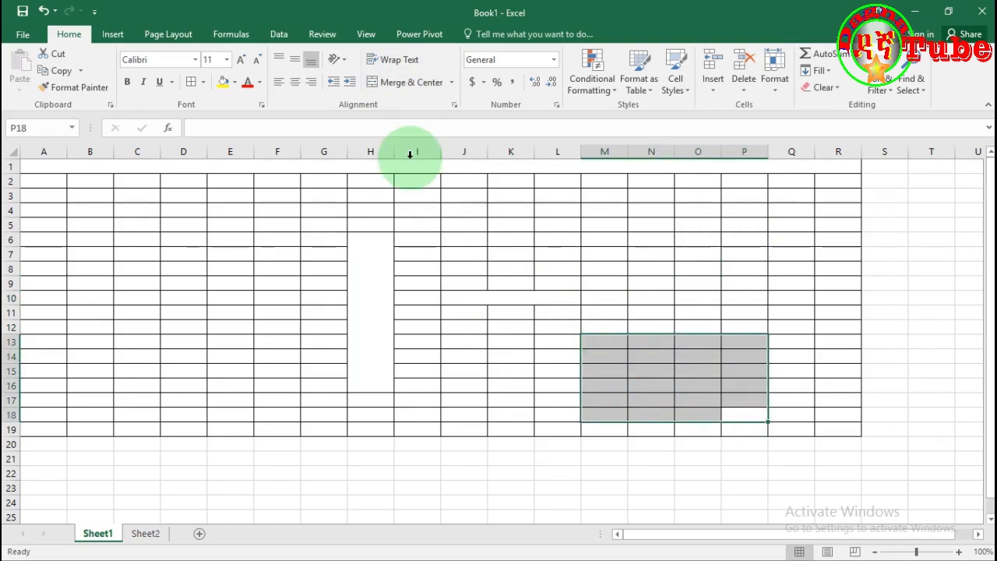
click(415, 81)
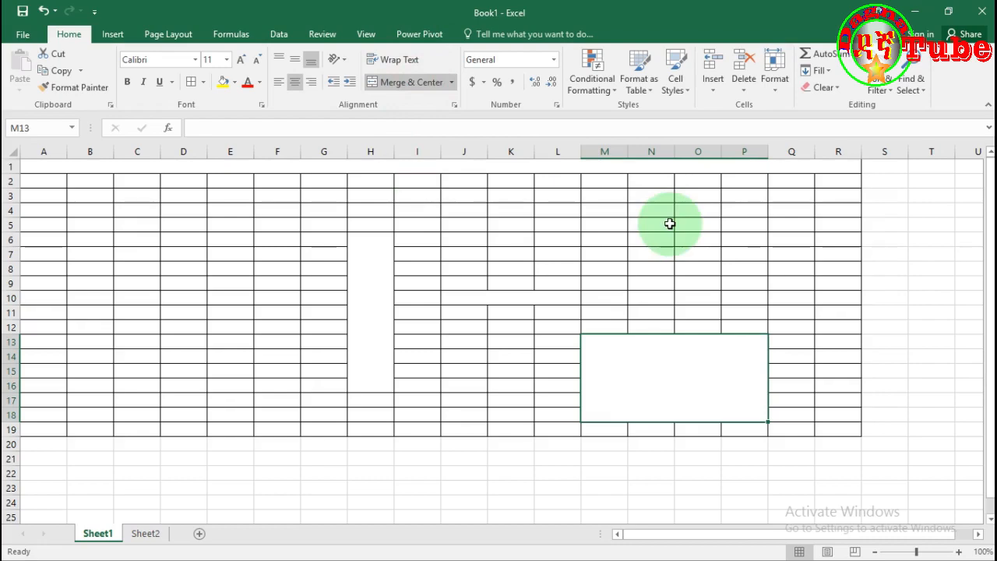
drag(212, 385, 213, 274)
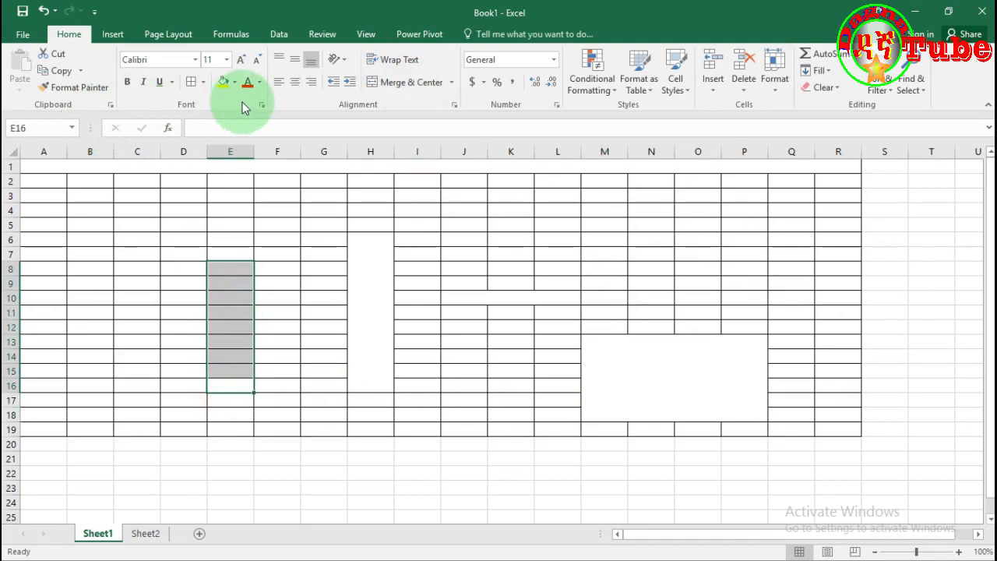
click(401, 92)
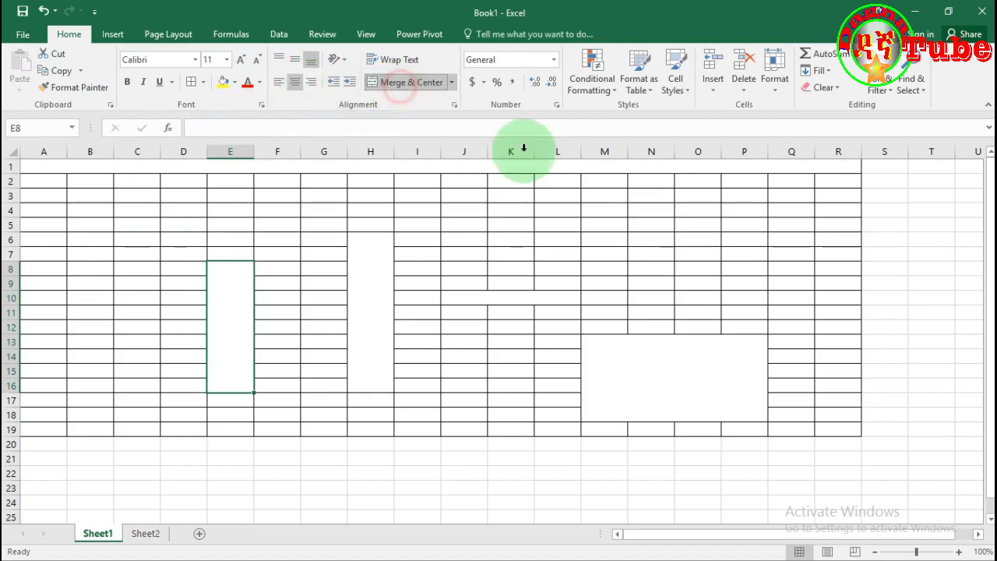
click(850, 429)
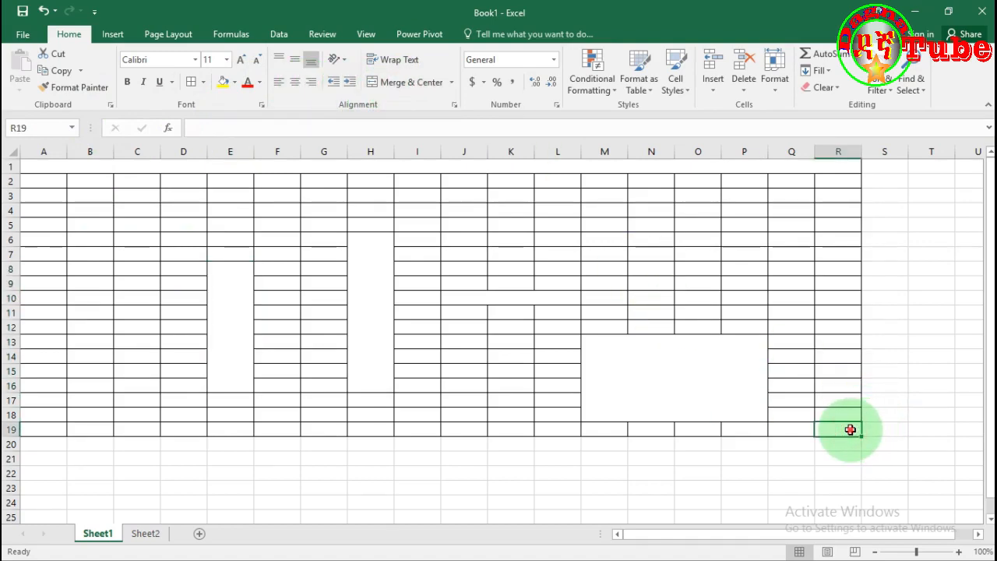
Step: Format the range A1:R19 as a table without existing headers, using the blue light style with a solid header row
mouse_move(850, 430)
mouse_down()
mouse_move(457, 322)
mouse_move(85, 198)
mouse_move(34, 164)
mouse_move(49, 165)
mouse_up()
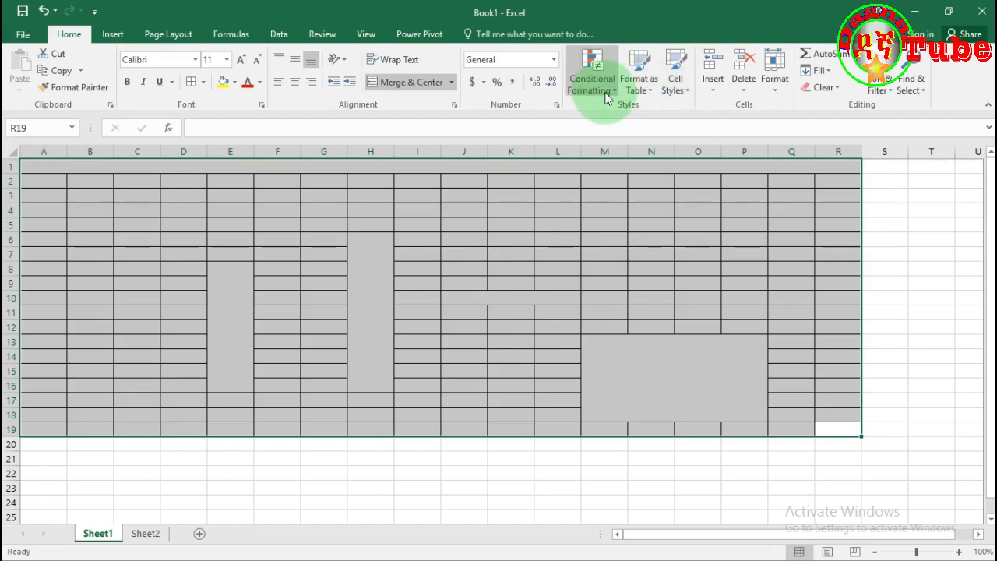
click(646, 85)
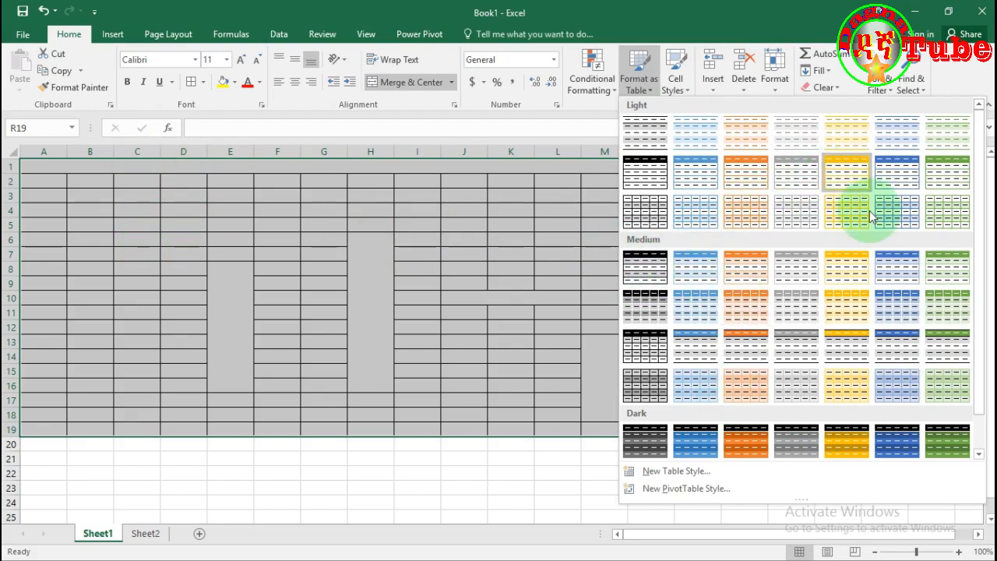
click(894, 176)
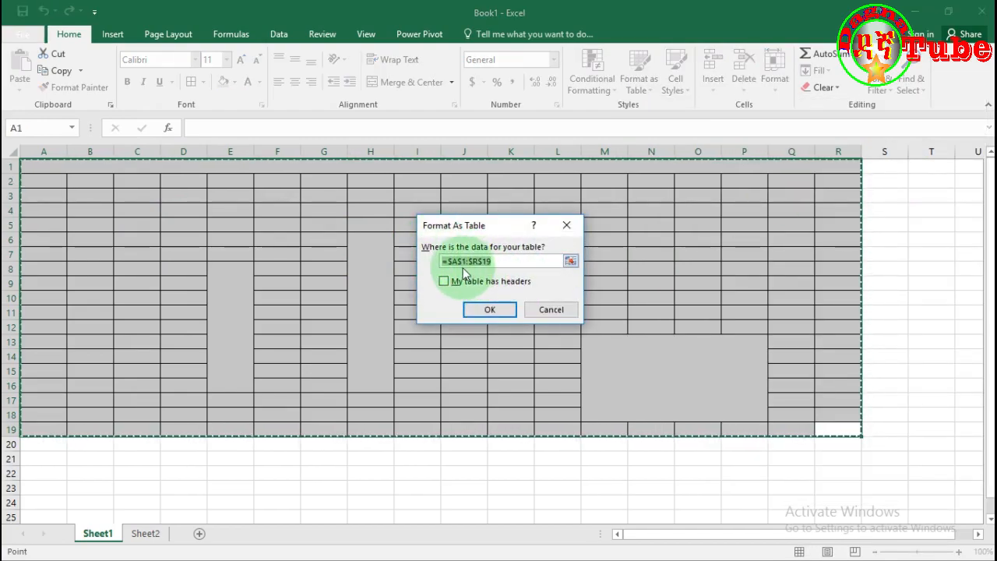
click(489, 309)
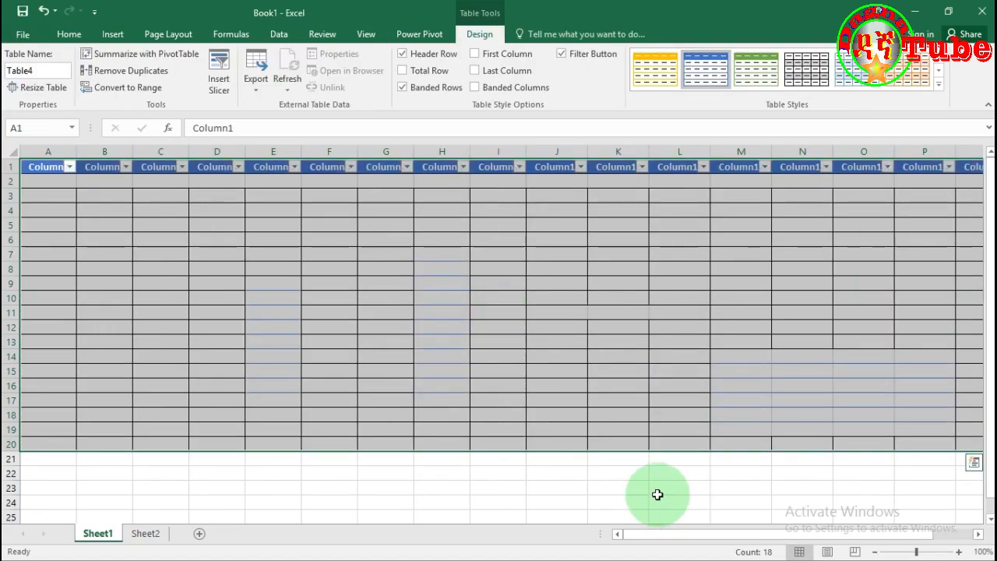
click(652, 488)
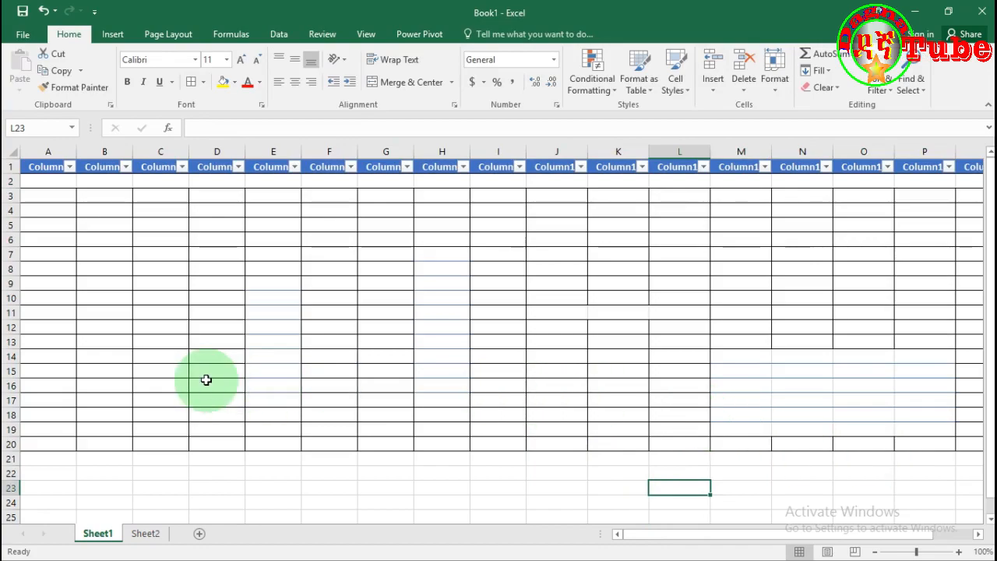
Step: Restyle the whole table with the light blue banded table style
drag(39, 444, 889, 168)
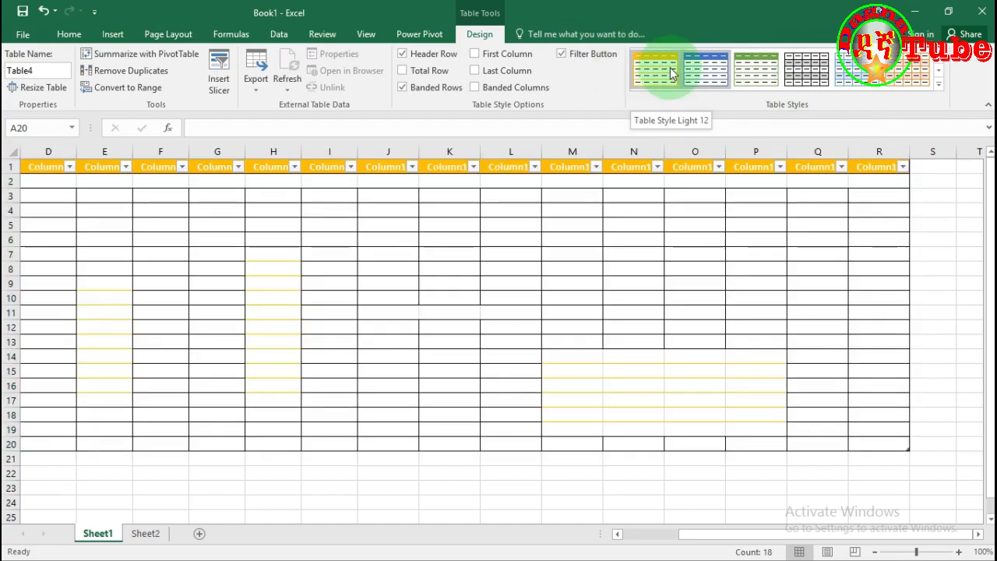
click(702, 71)
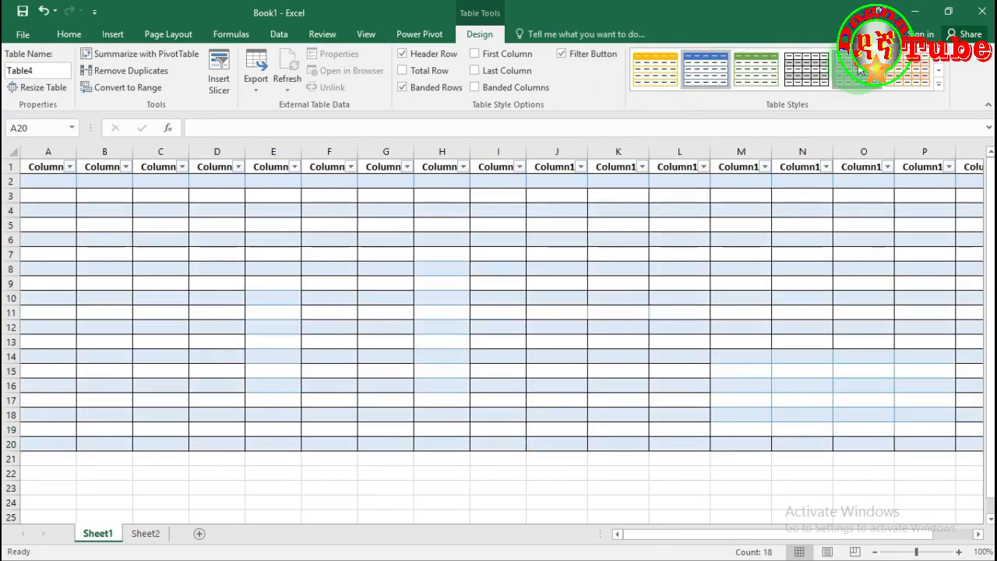
click(859, 70)
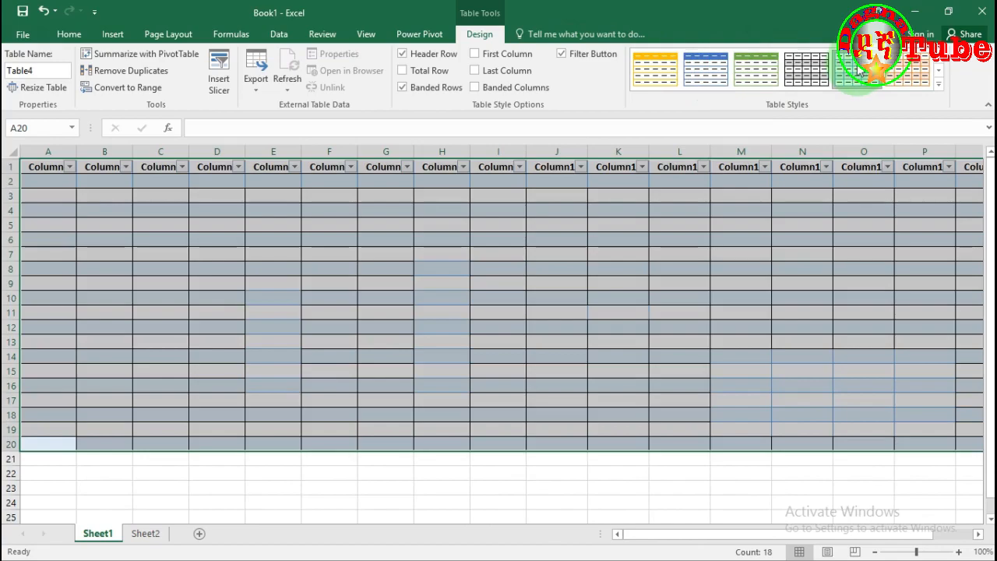
click(517, 326)
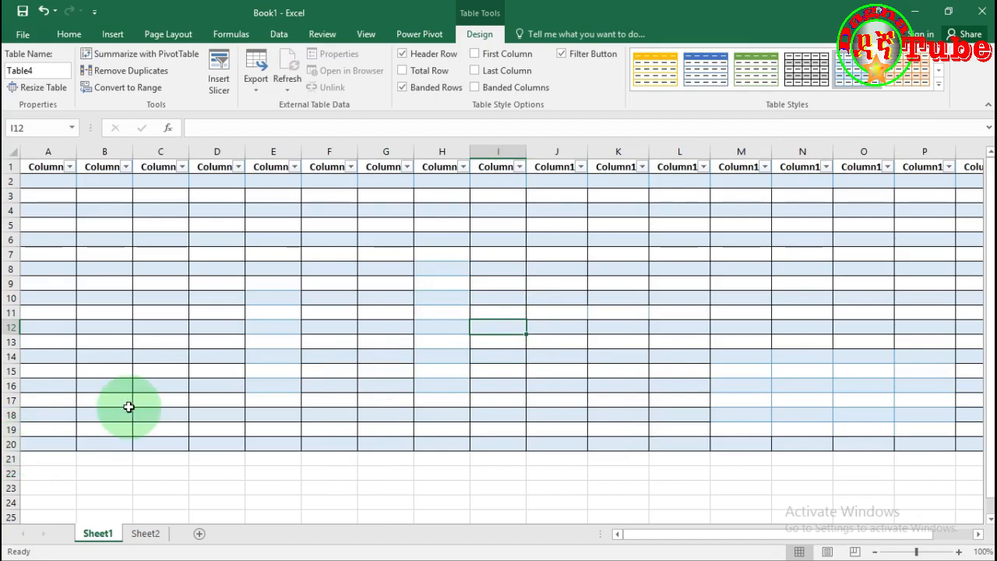
Step: Insert three table rows below the table's last row, row 20
click(42, 443)
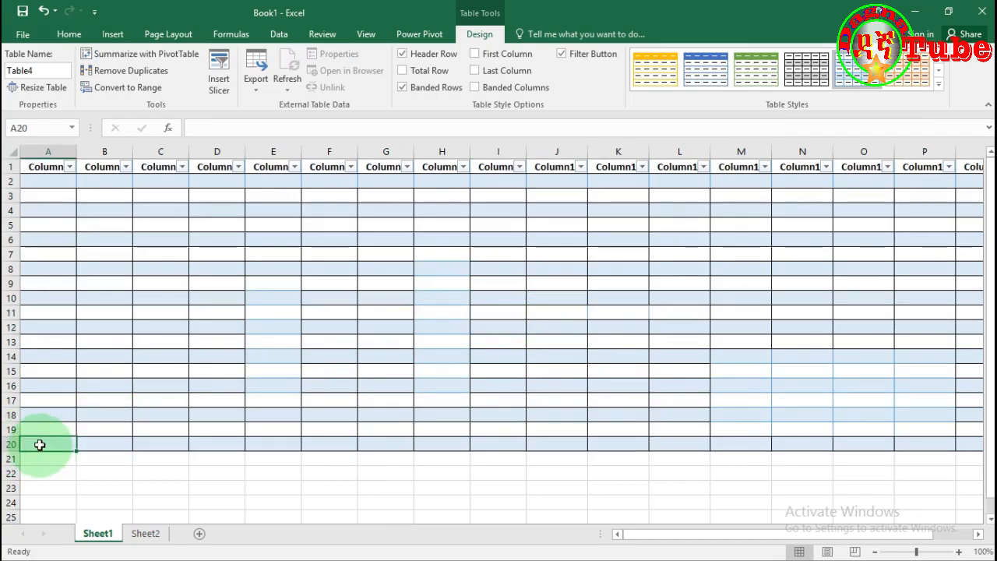
drag(39, 444, 892, 445)
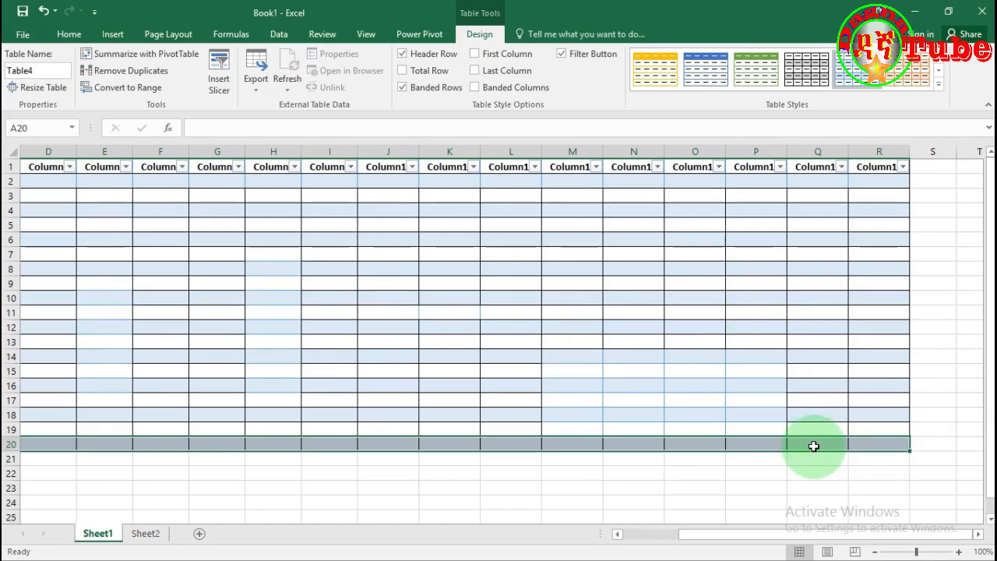
click(69, 35)
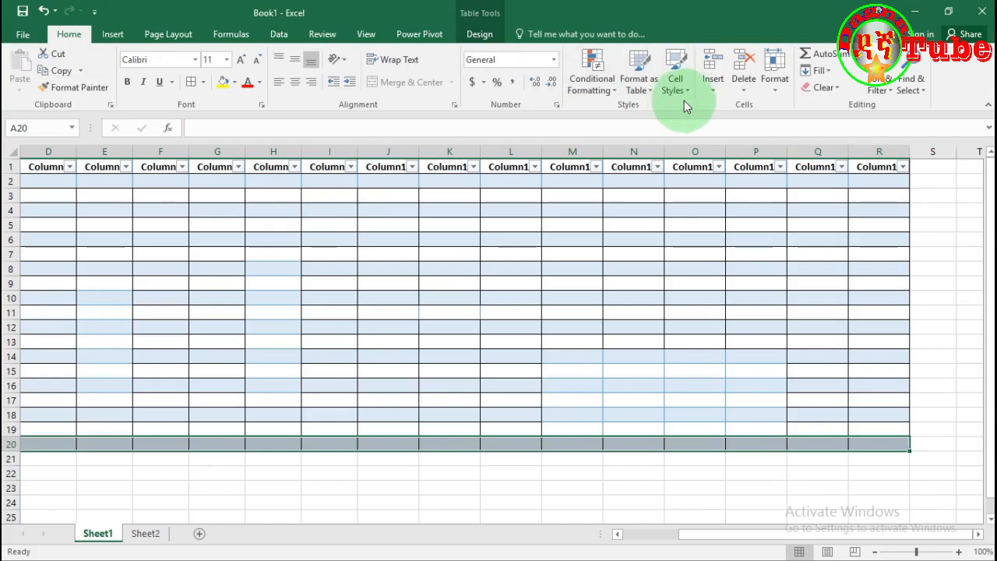
click(711, 91)
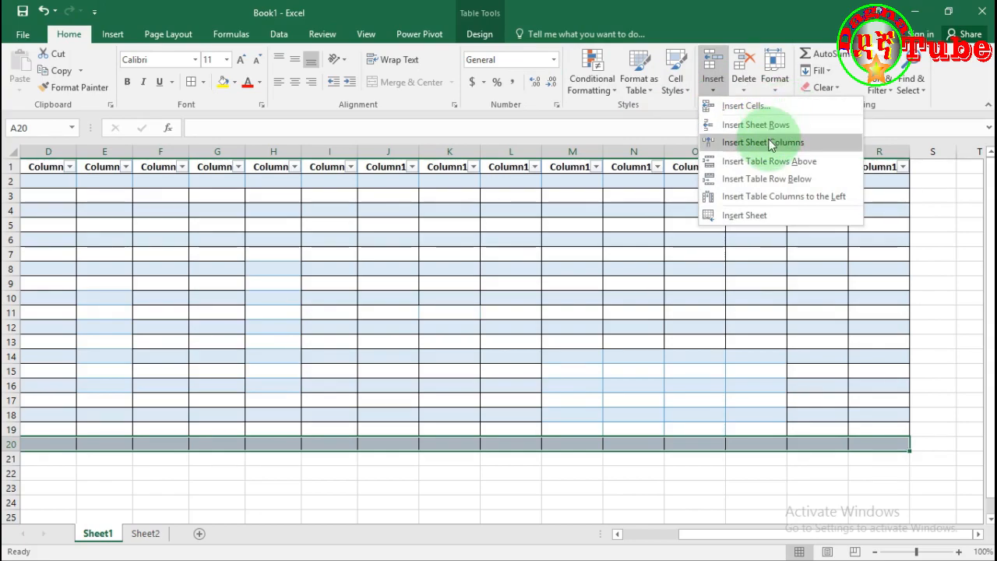
click(790, 179)
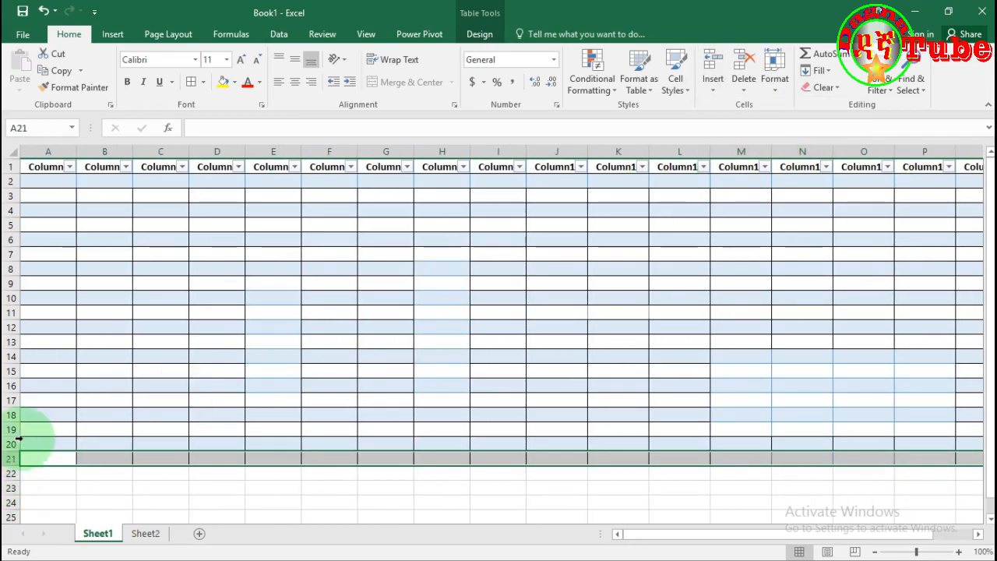
click(713, 89)
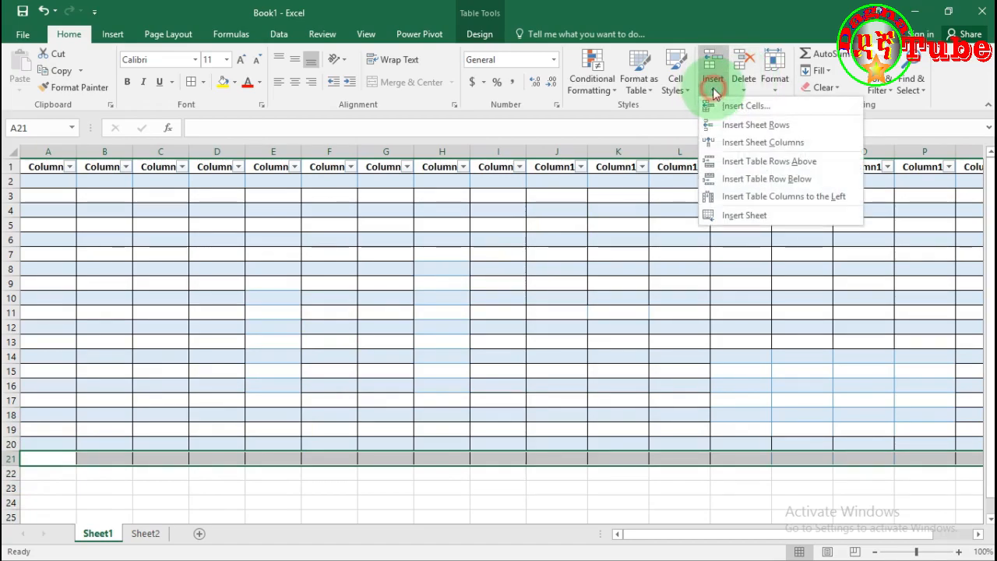
click(771, 177)
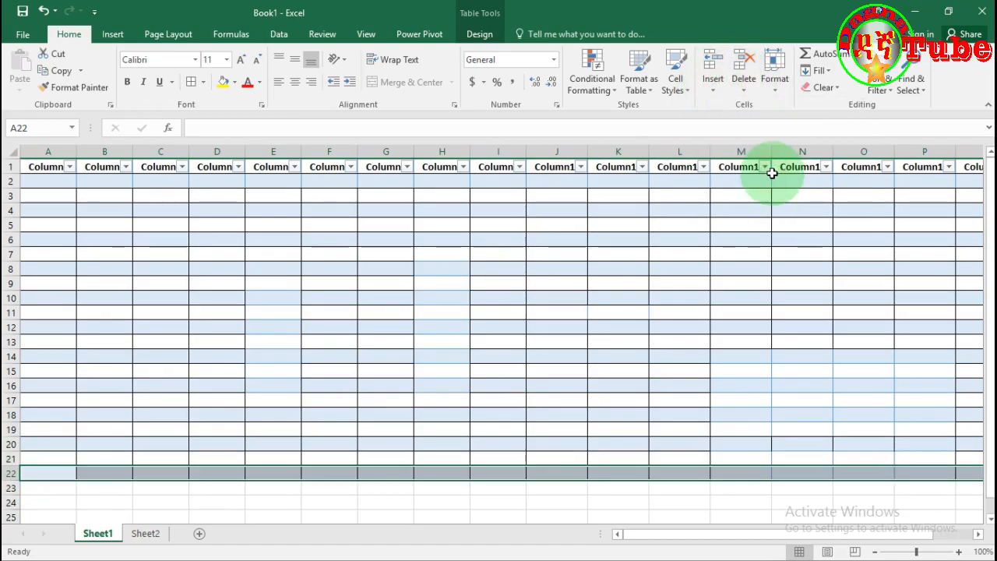
click(711, 87)
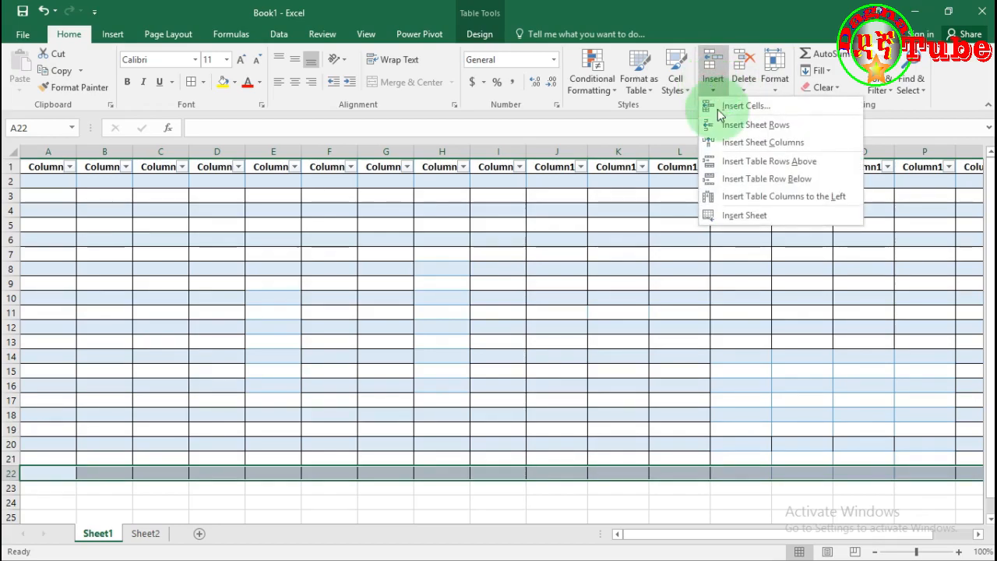
click(767, 180)
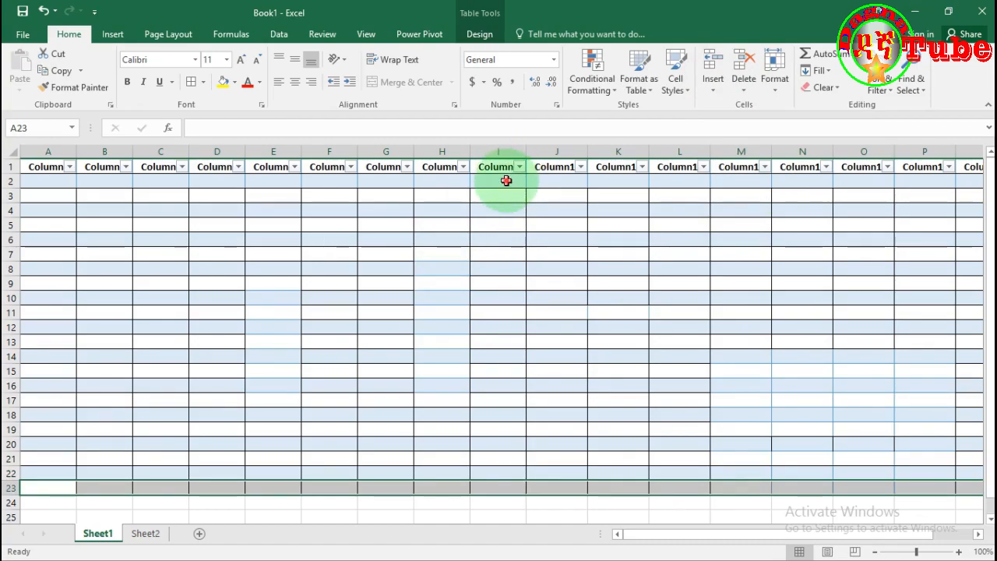
Step: Insert two table columns to the left of column I, based on the range I2:I23
drag(506, 180, 492, 485)
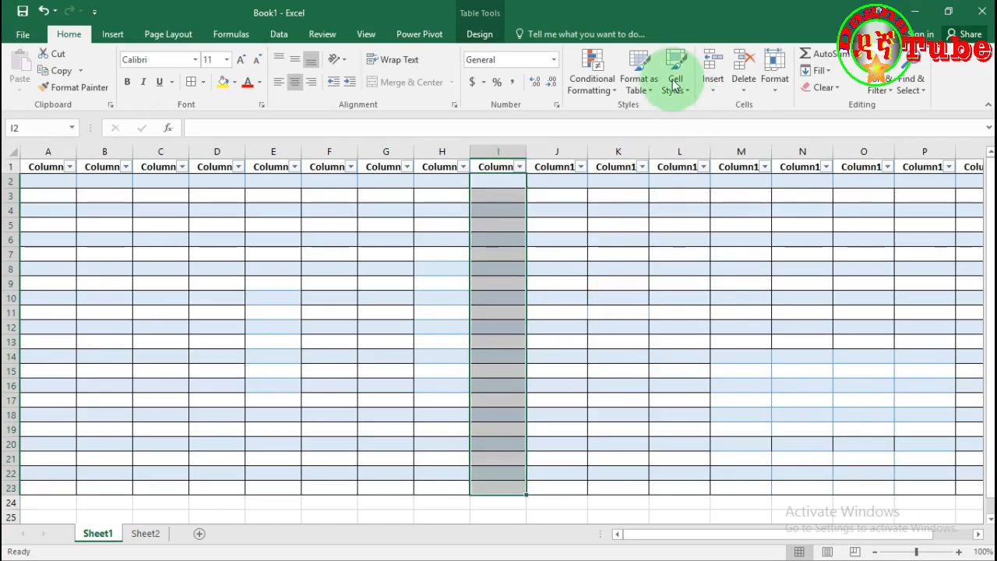
click(711, 92)
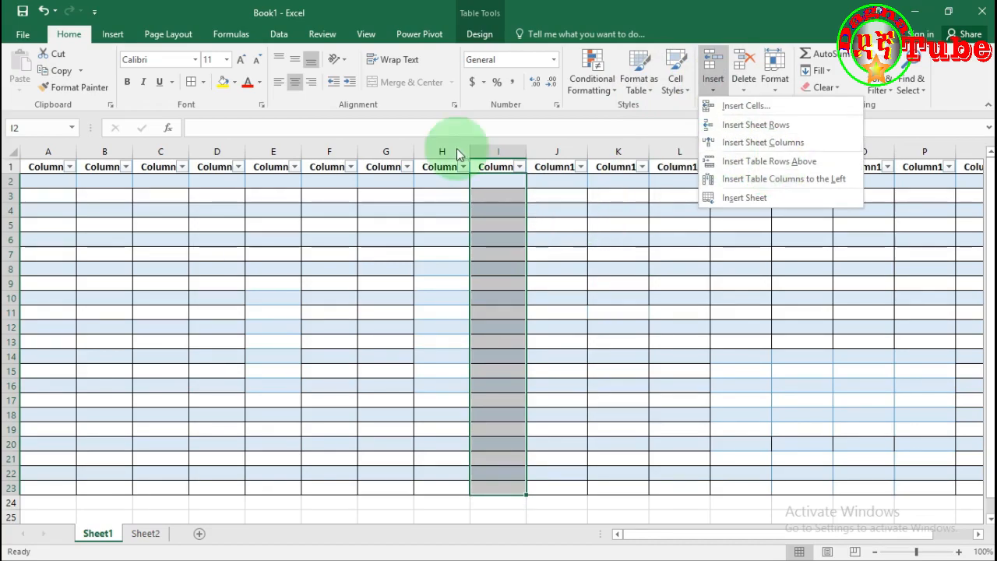
click(829, 181)
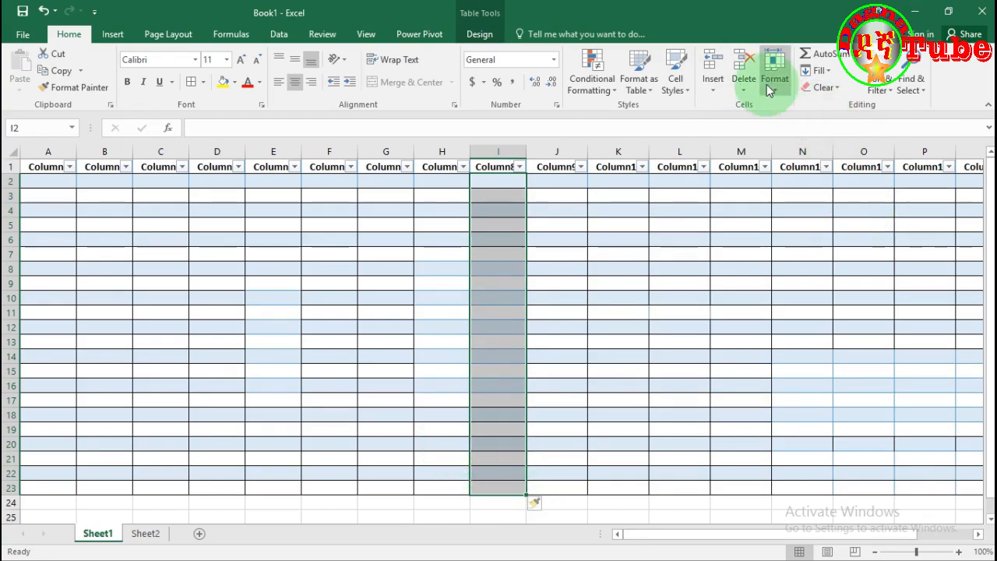
click(716, 91)
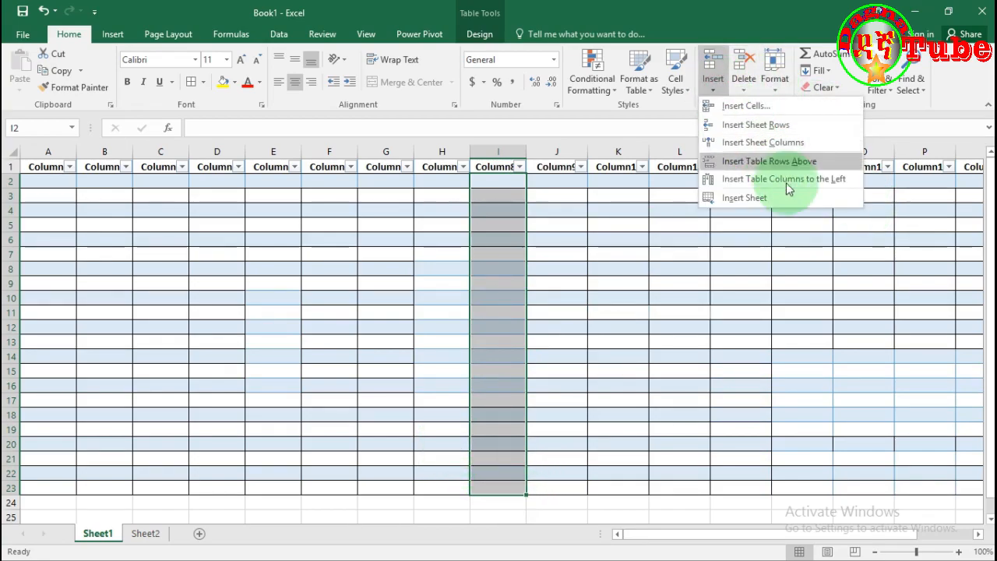
click(792, 187)
click(792, 187)
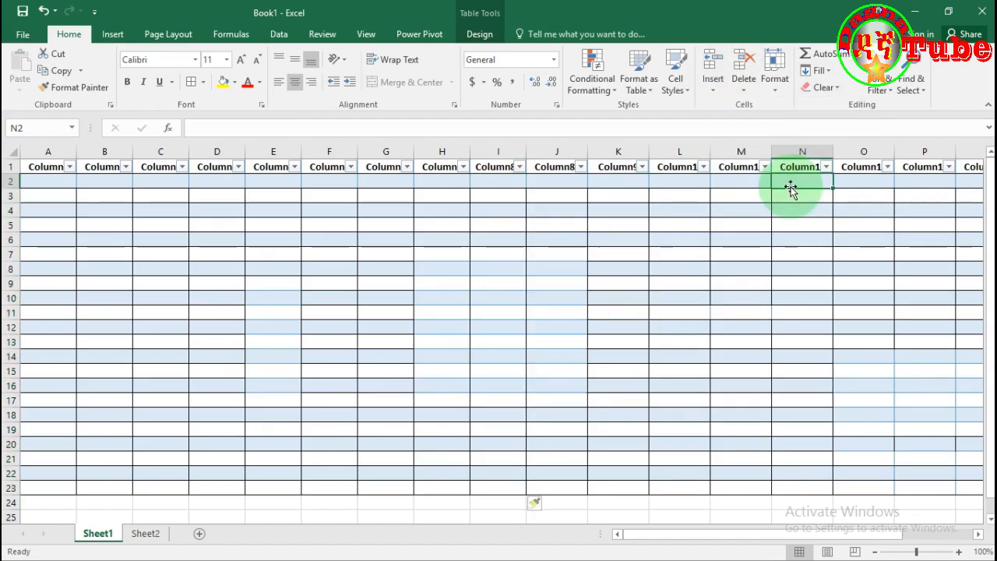
click(492, 475)
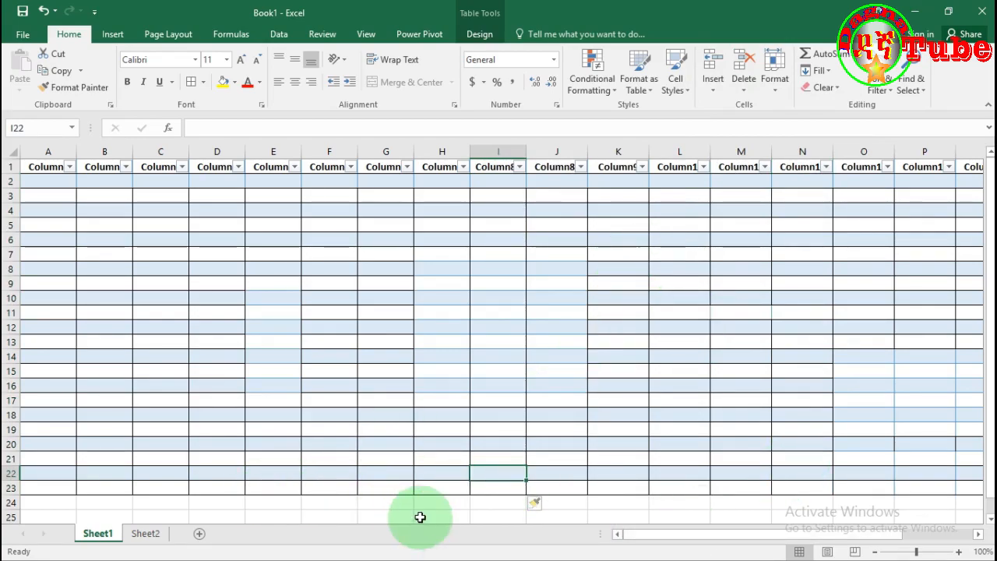
click(512, 331)
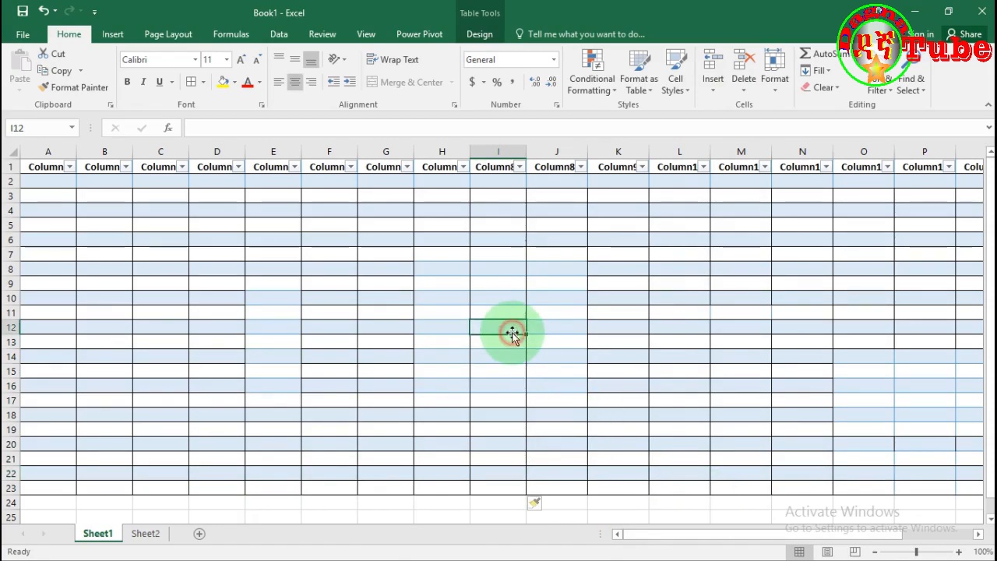